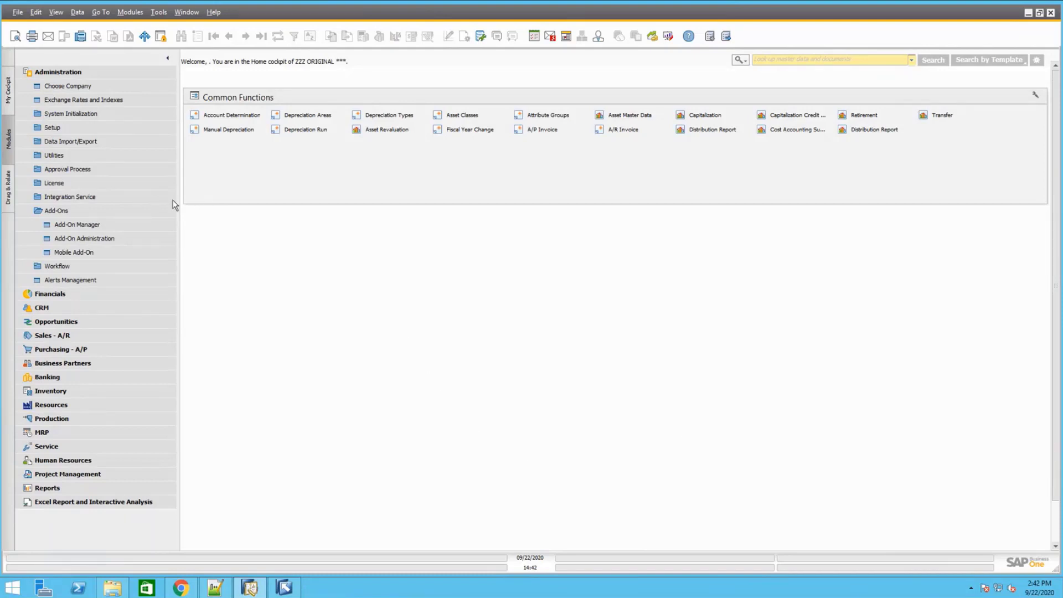
Review the company details under System Initialization
left_click(127, 210)
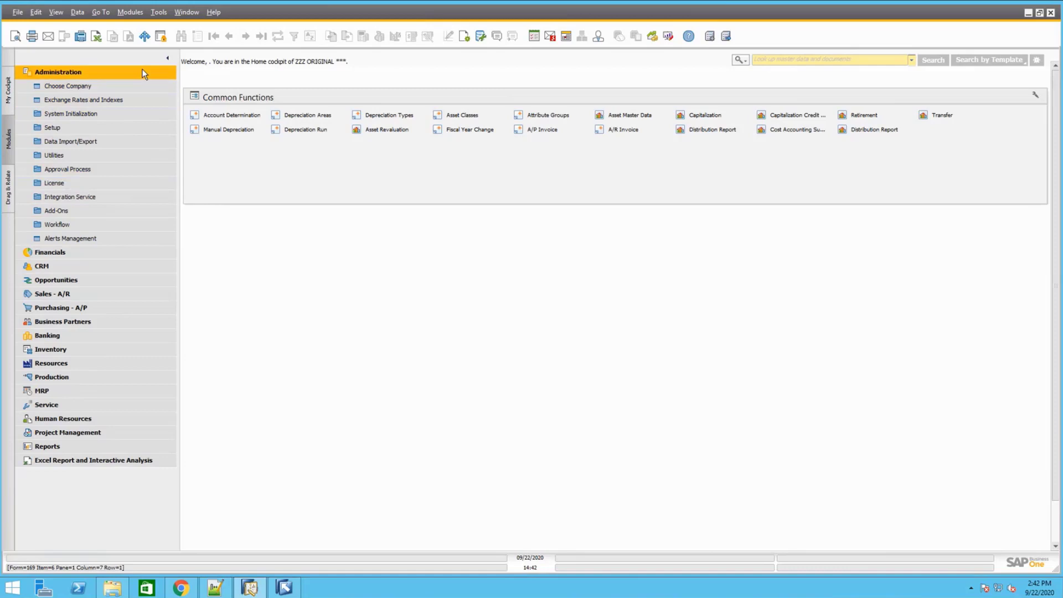
left_click(148, 113)
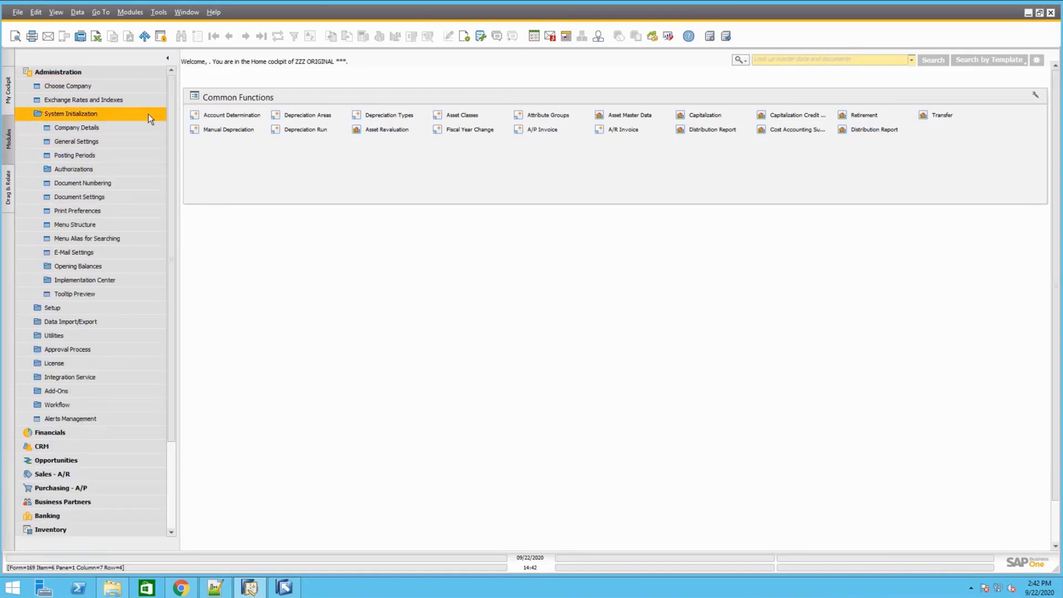
left_click(135, 129)
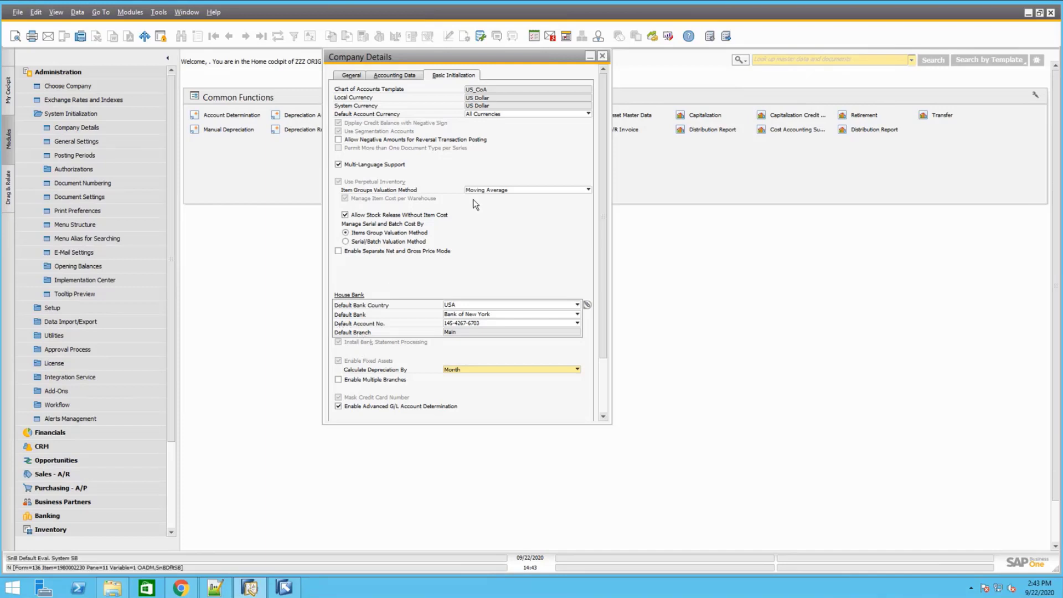
left_click(602, 56)
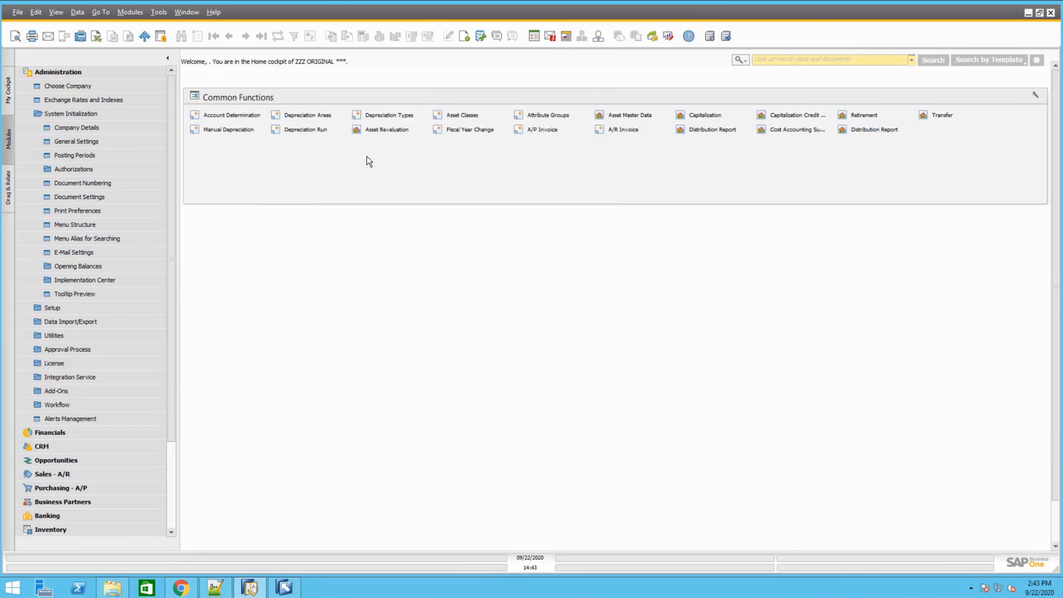
Check that the EFM Format Definition add-on is in the installed add-ons list
left_click(56, 111)
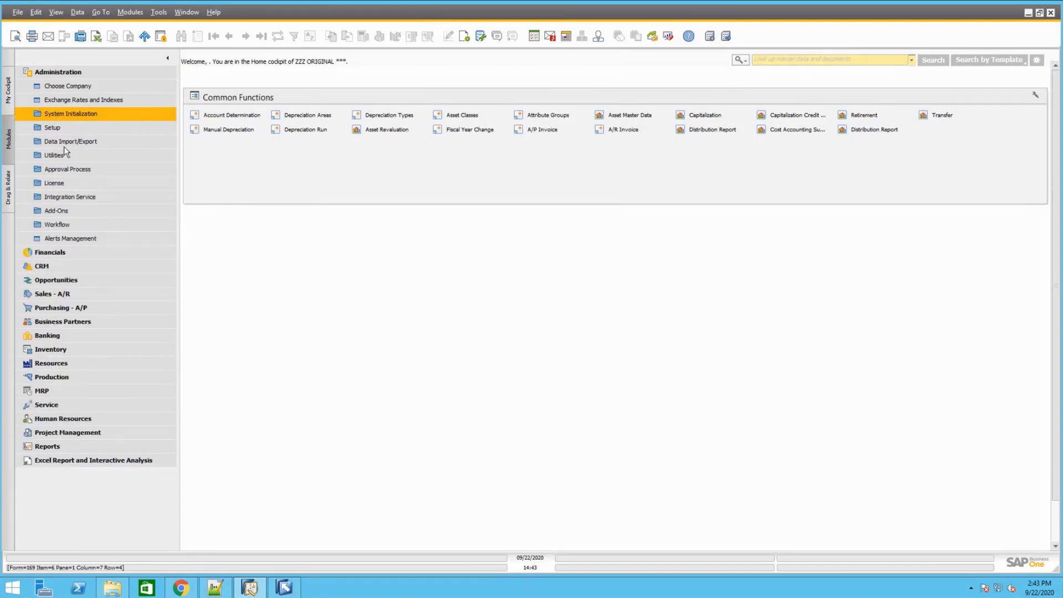
left_click(69, 210)
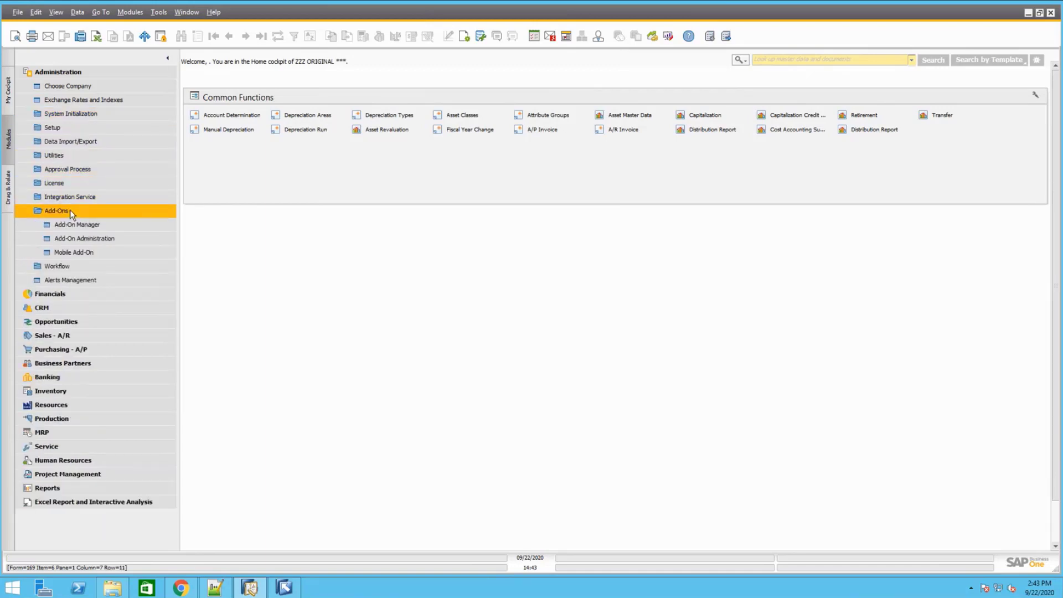
left_click(119, 230)
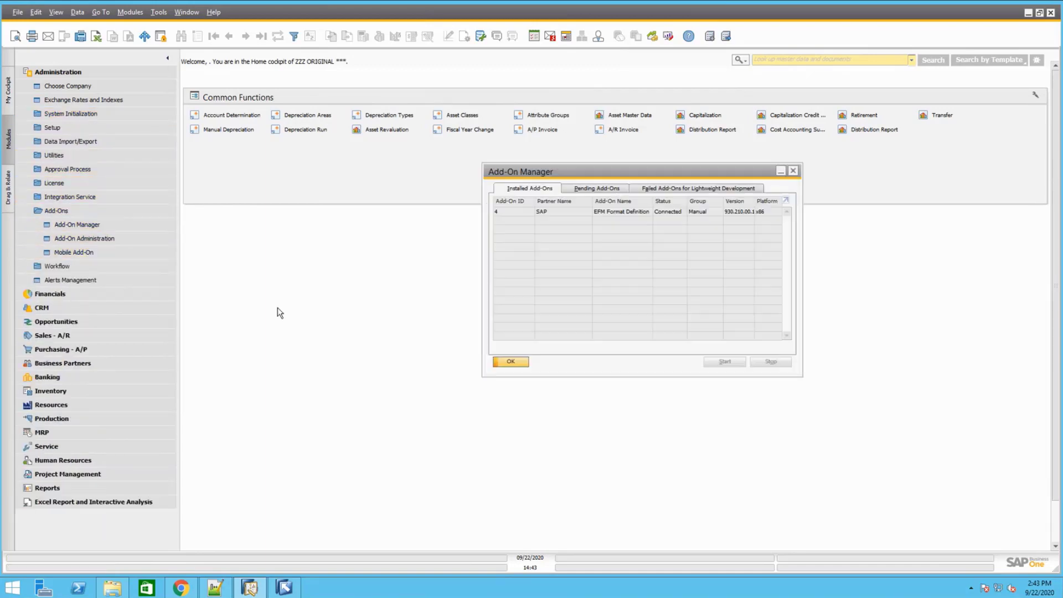
left_click(627, 214)
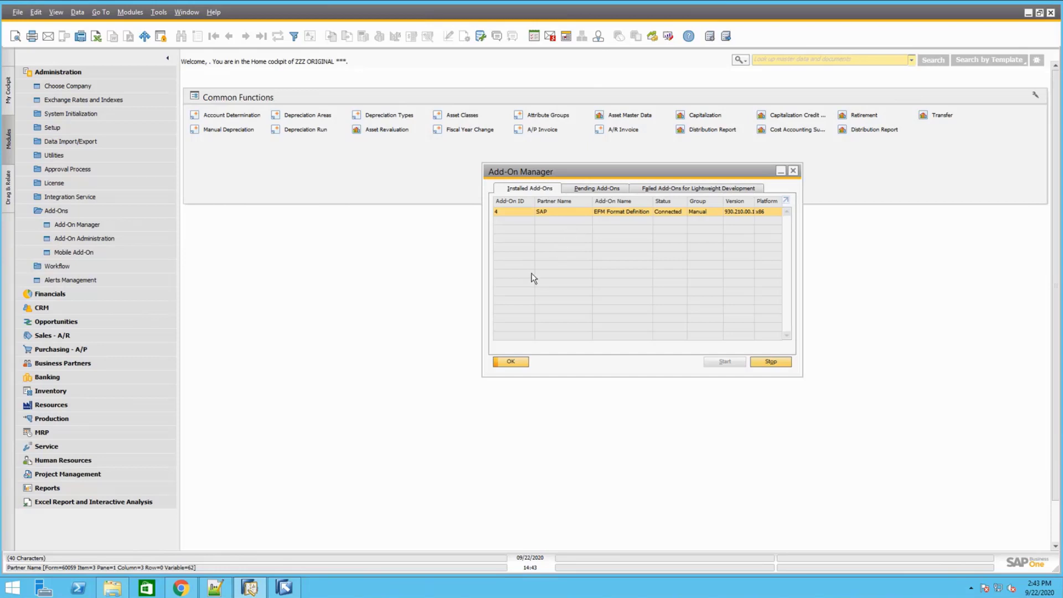
left_click(511, 362)
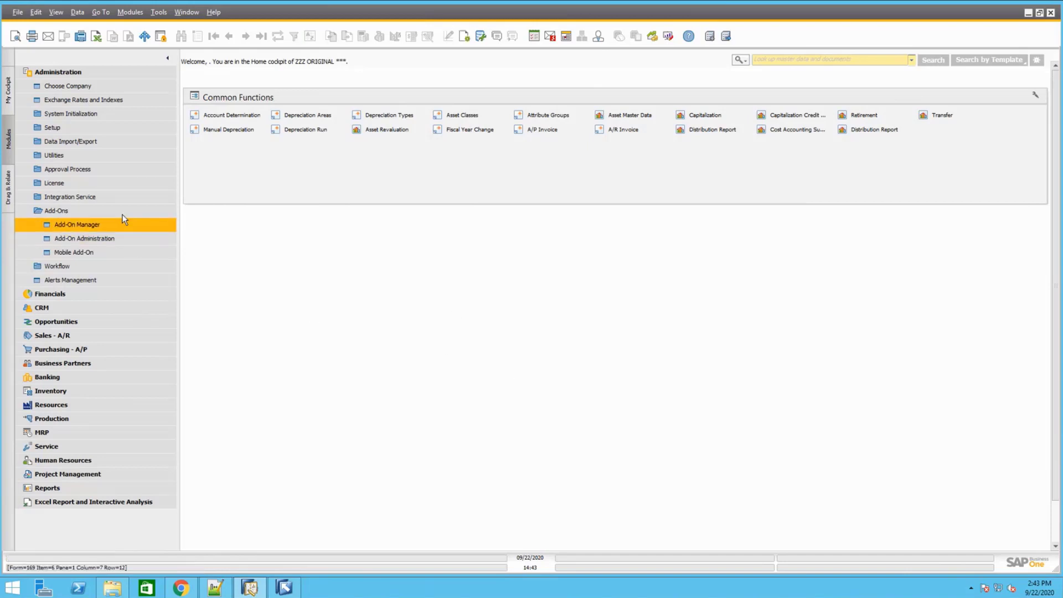
left_click(137, 214)
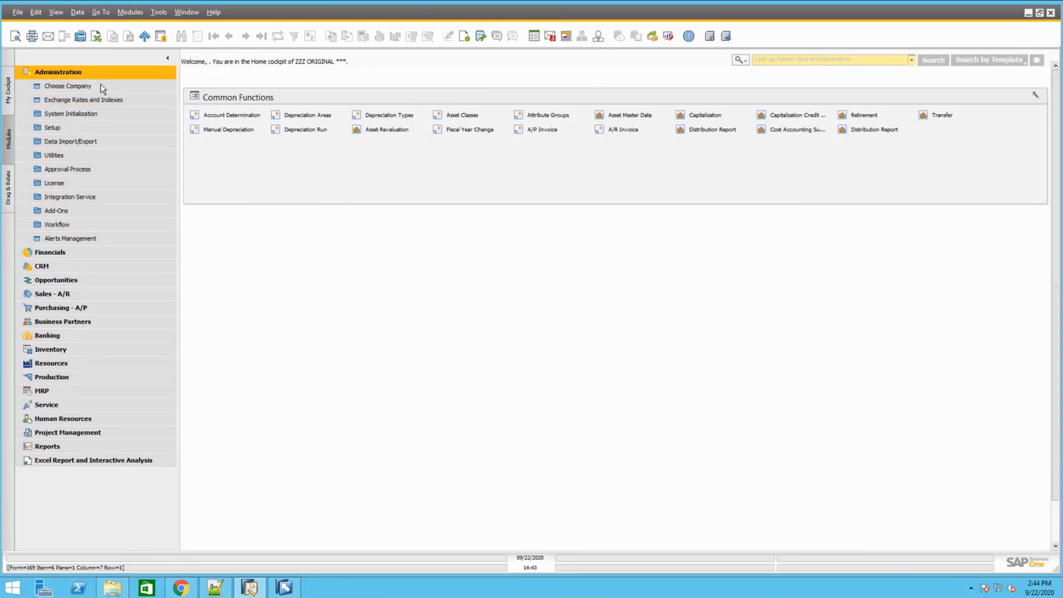
Leave INCPAY's posting method as Business Partner from/to Bank Account and save the internal codes
left_click(102, 128)
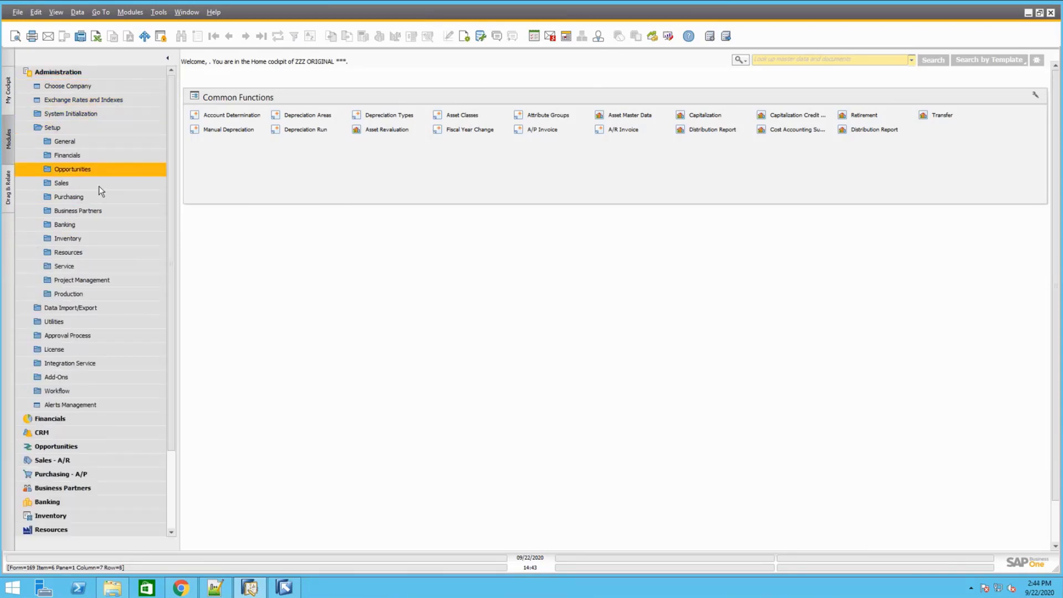
left_click(115, 227)
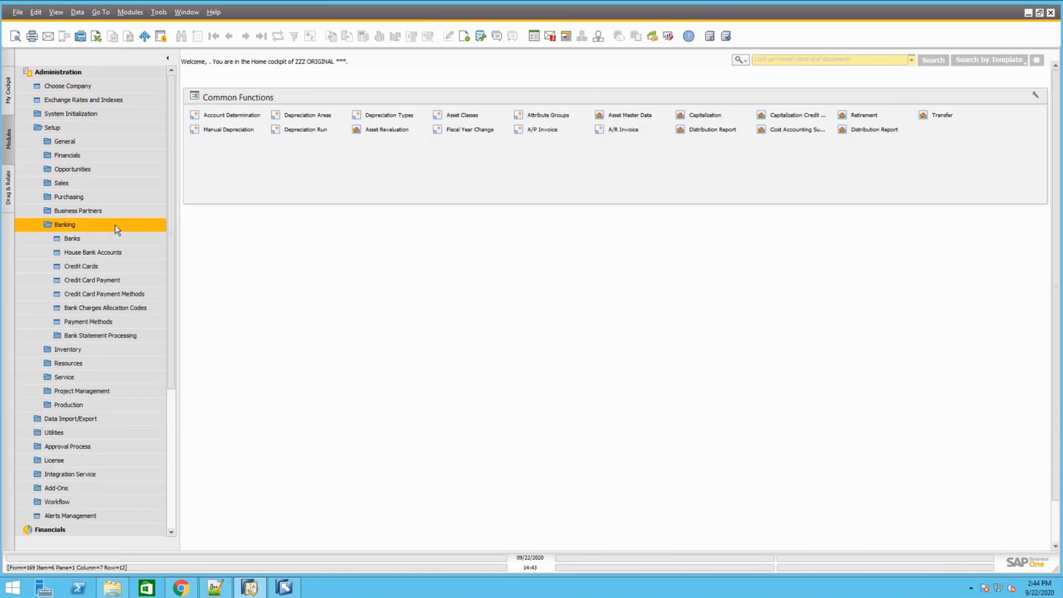
left_click(135, 337)
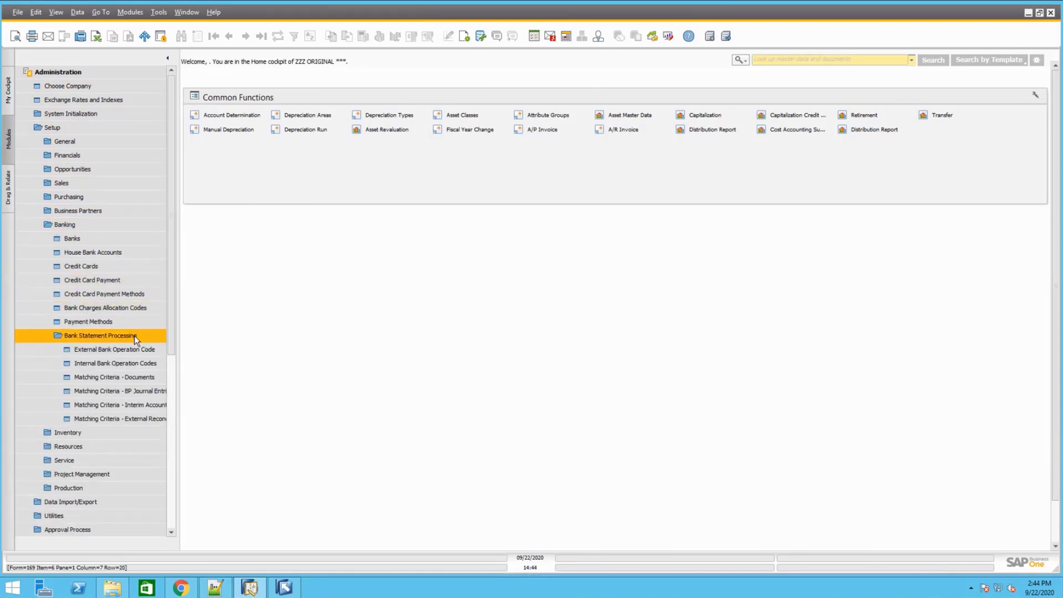
left_click(130, 364)
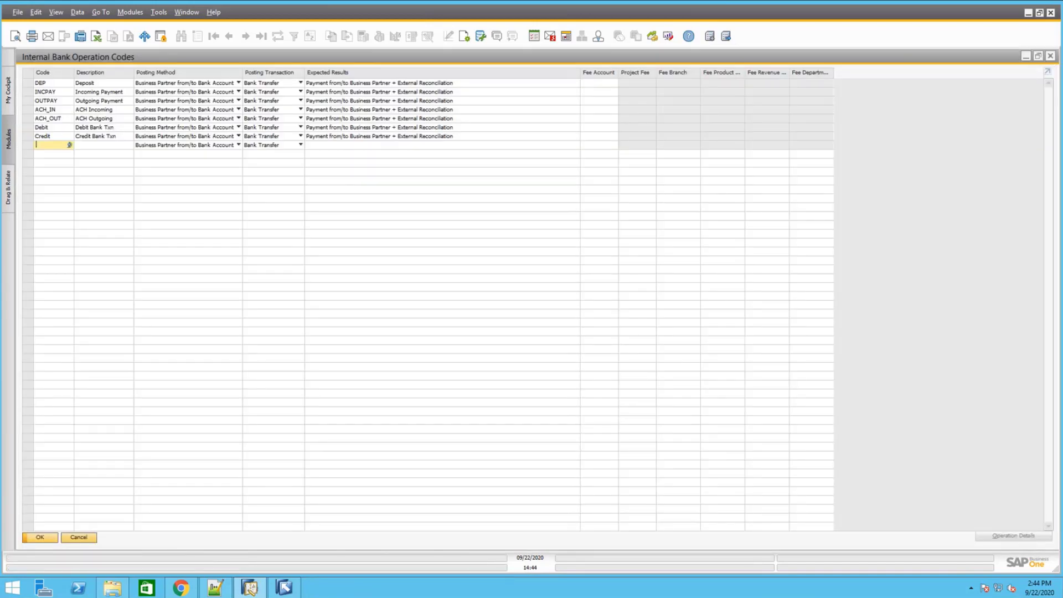
left_click(58, 92)
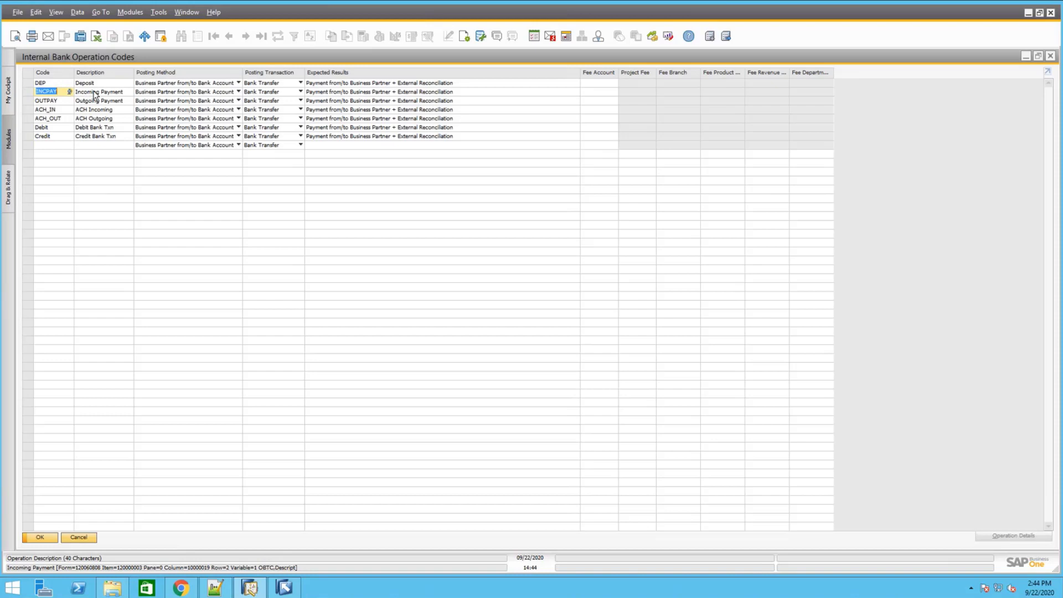
left_click(164, 93)
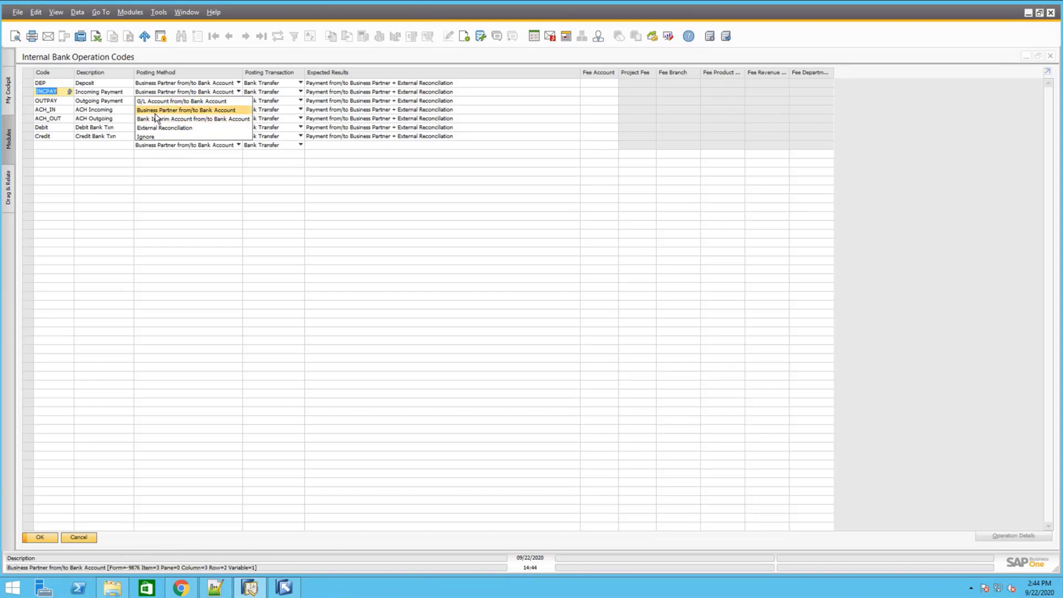
left_click(156, 110)
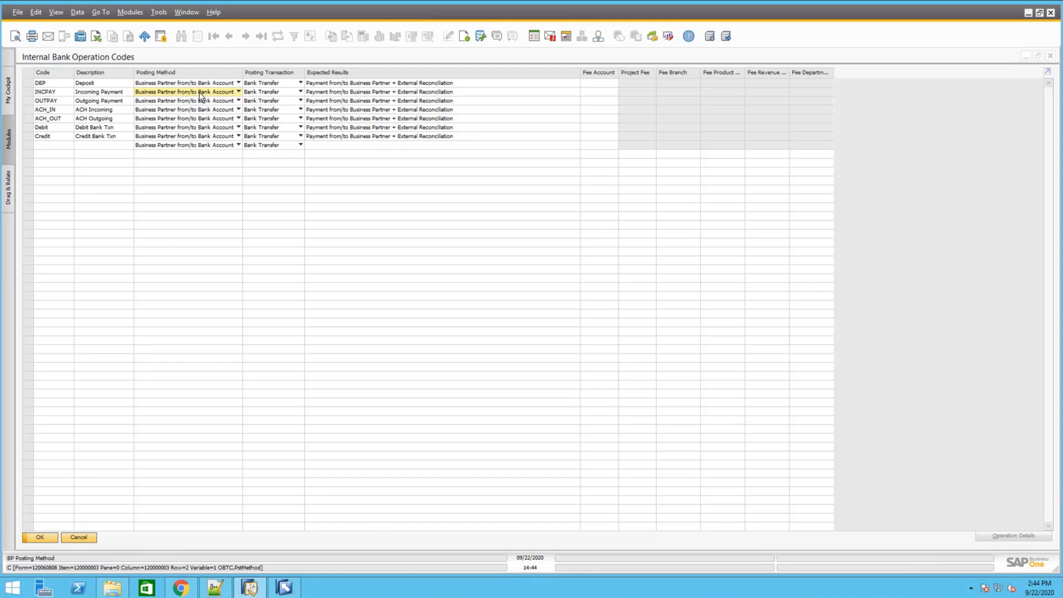
left_click(161, 94)
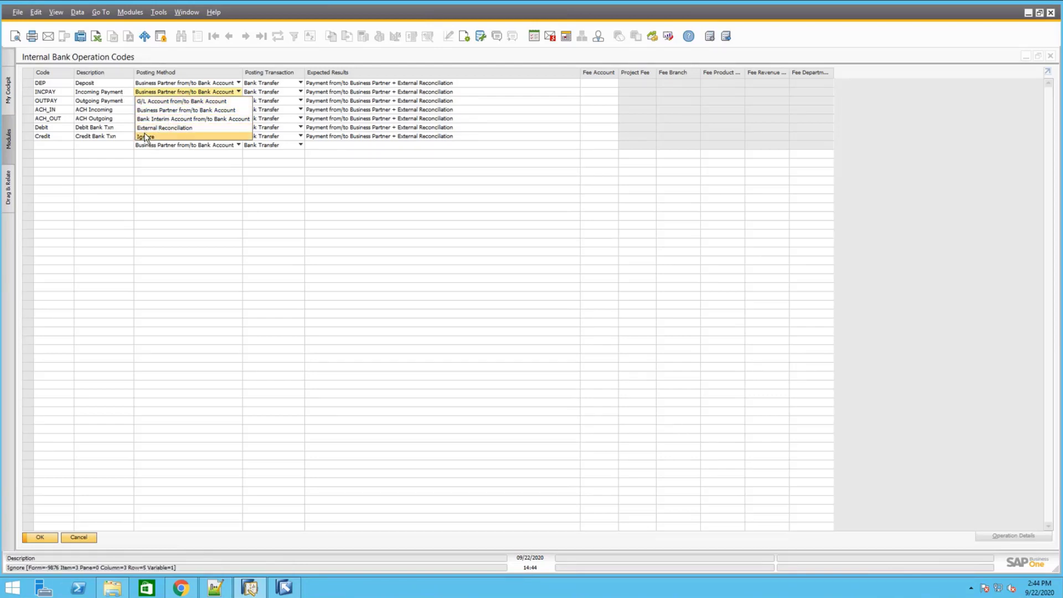
left_click(119, 180)
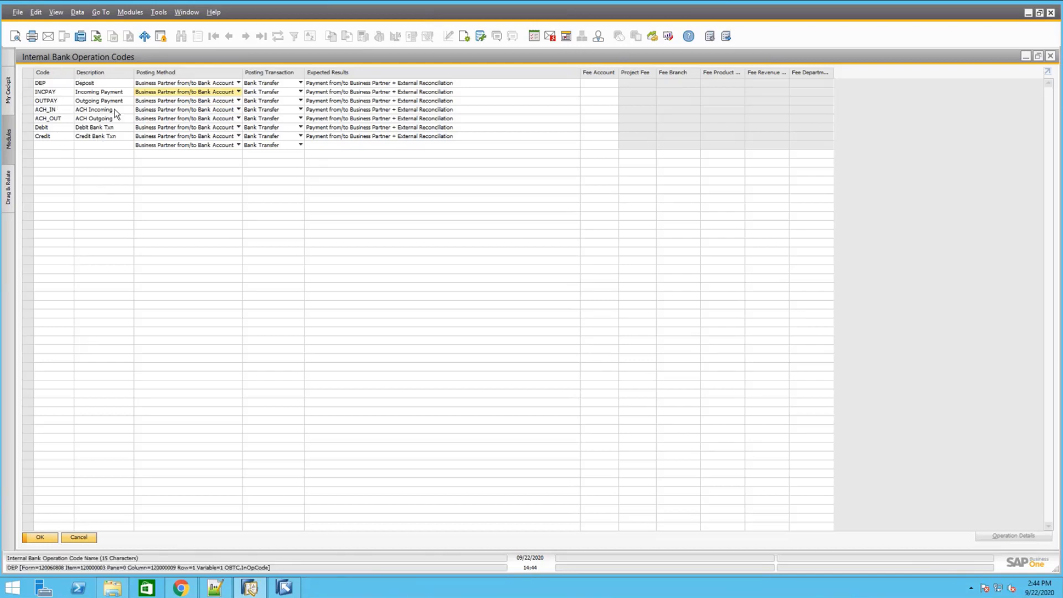
left_click(42, 537)
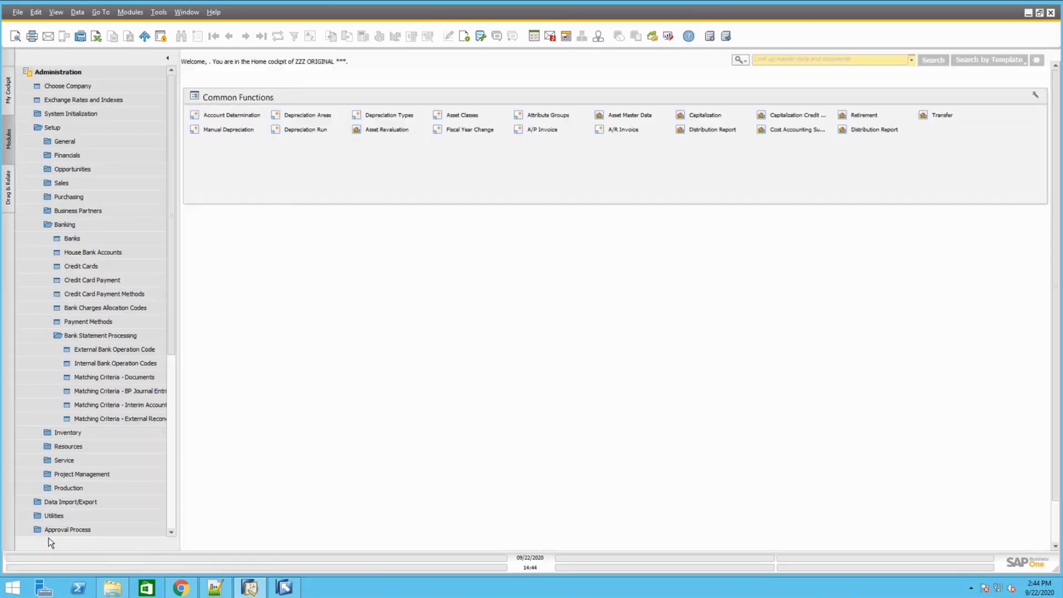
Review BOA_BAI2's external codes 175, 409 and 108, then bring up BAI_Codes.pdf in Chrome
left_click(135, 352)
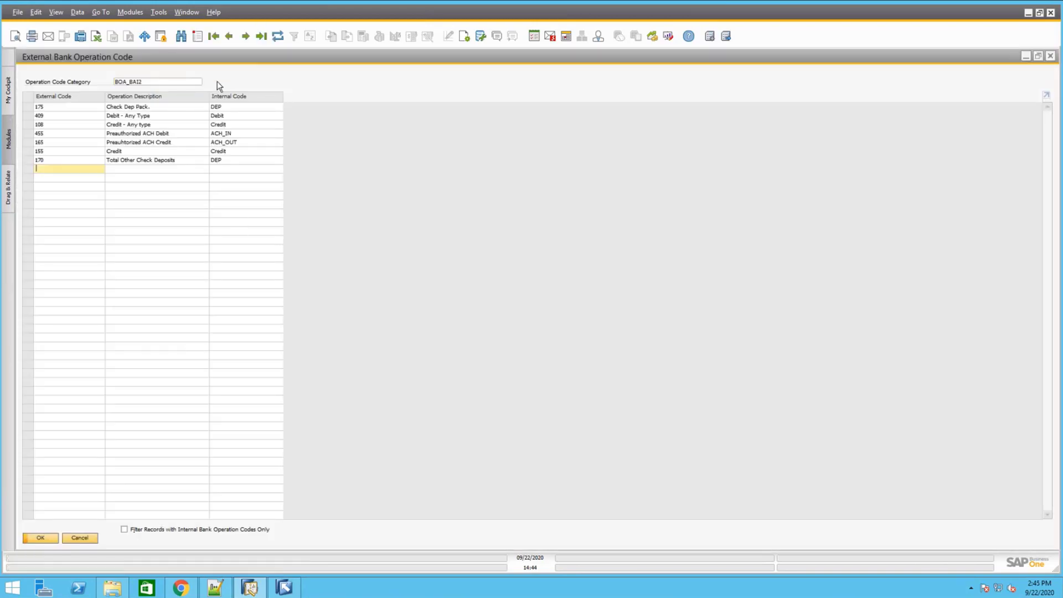
left_click(65, 106)
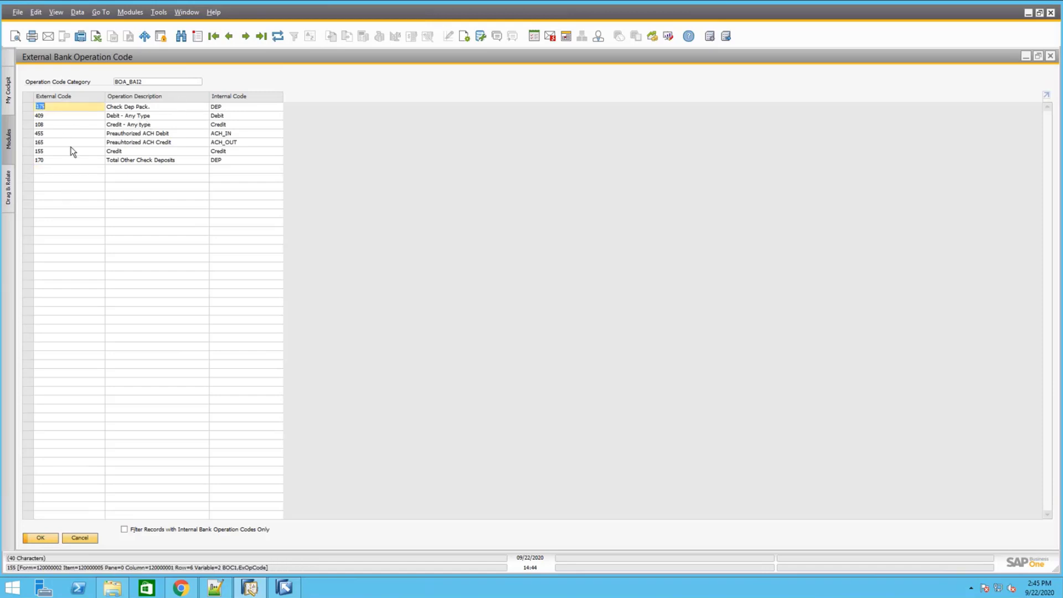
left_click(72, 114)
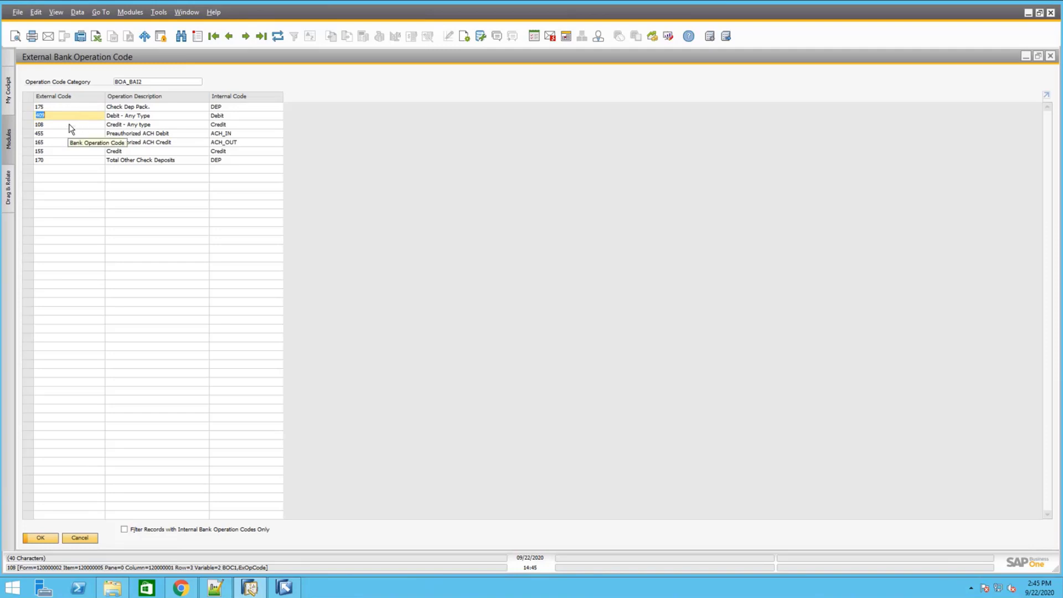
left_click(70, 124)
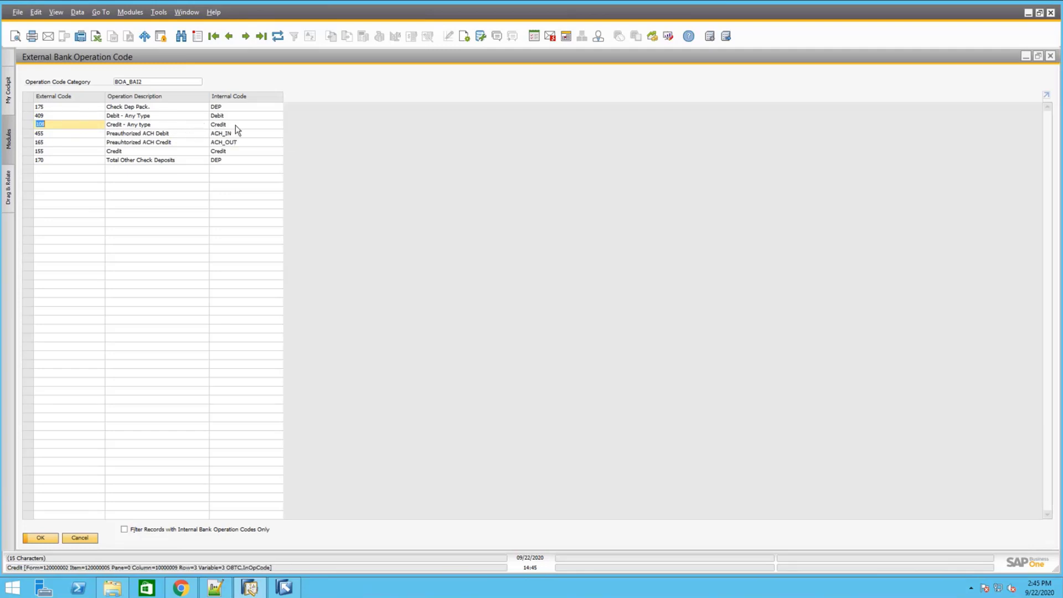
left_click(86, 126)
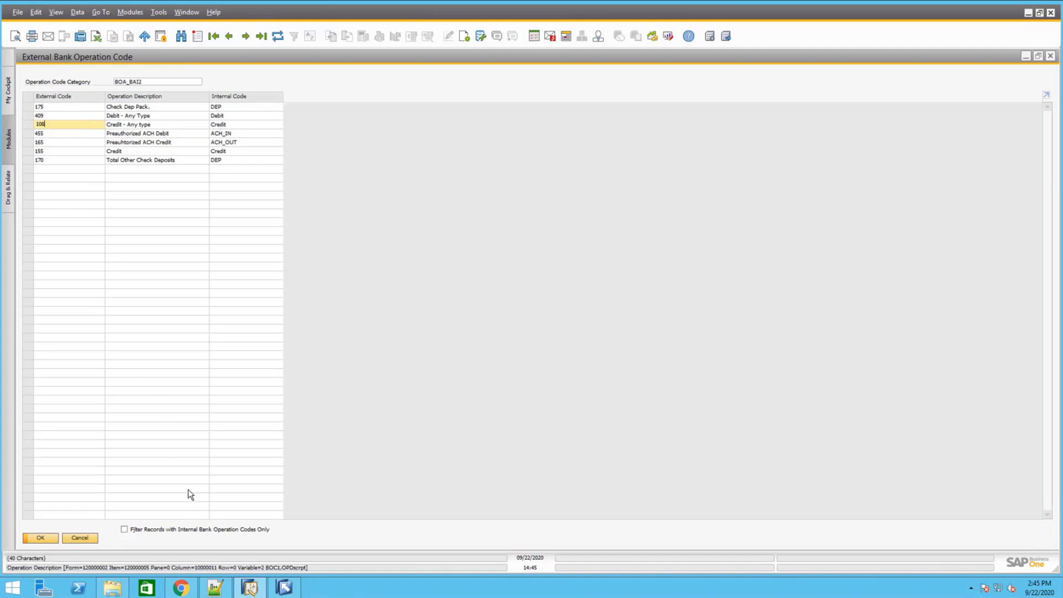
left_click(182, 588)
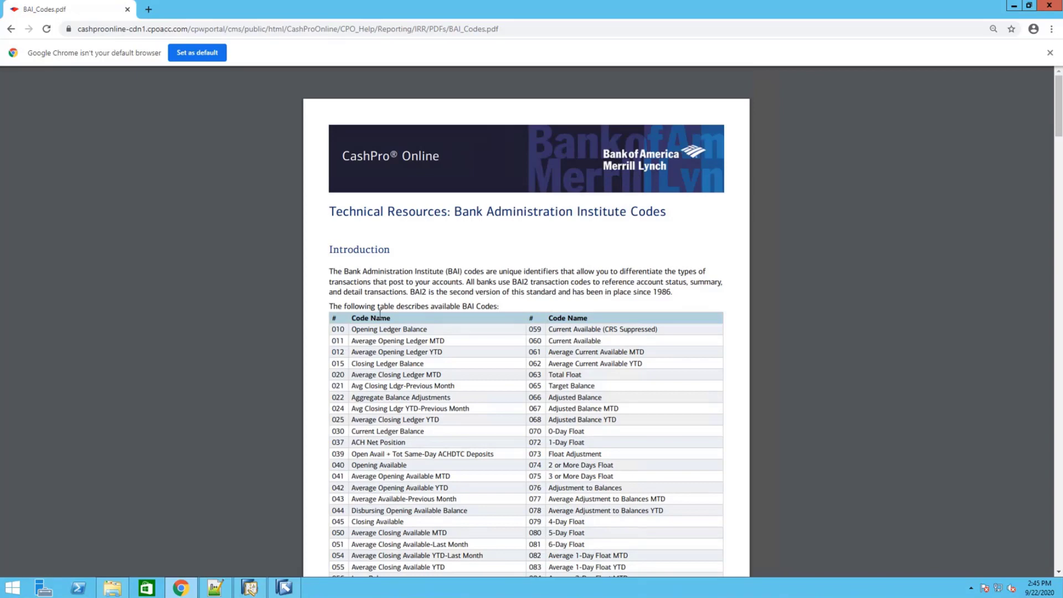
Locate code 169, Misc. ACH Credit, on page 2 of BAI_Codes.pdf, then return to SAP
scroll(352, 420, "down", 1)
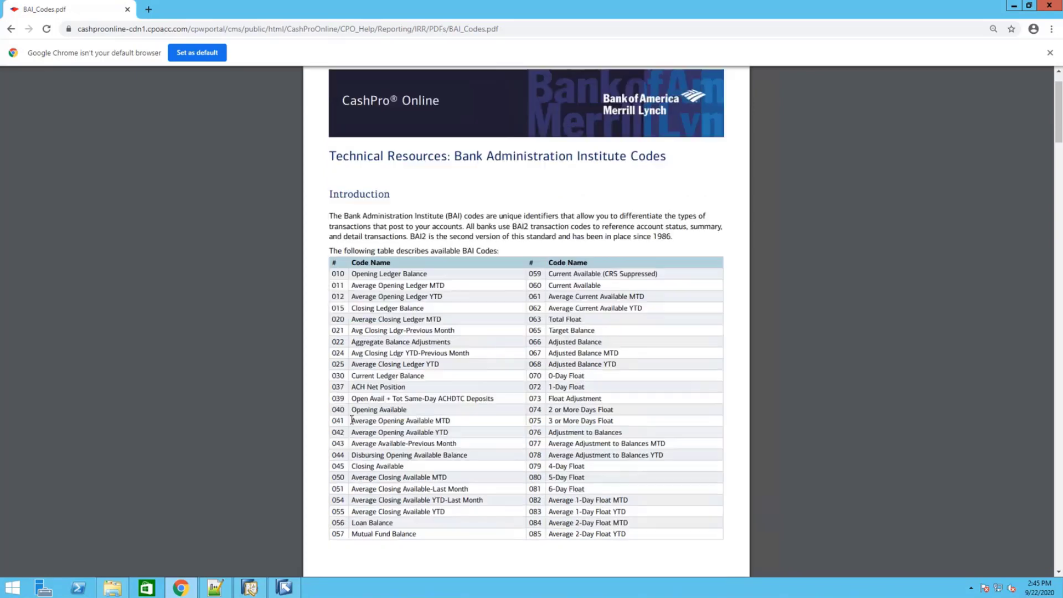
scroll(351, 420, "down", 2)
left_click_drag(332, 320, 342, 351)
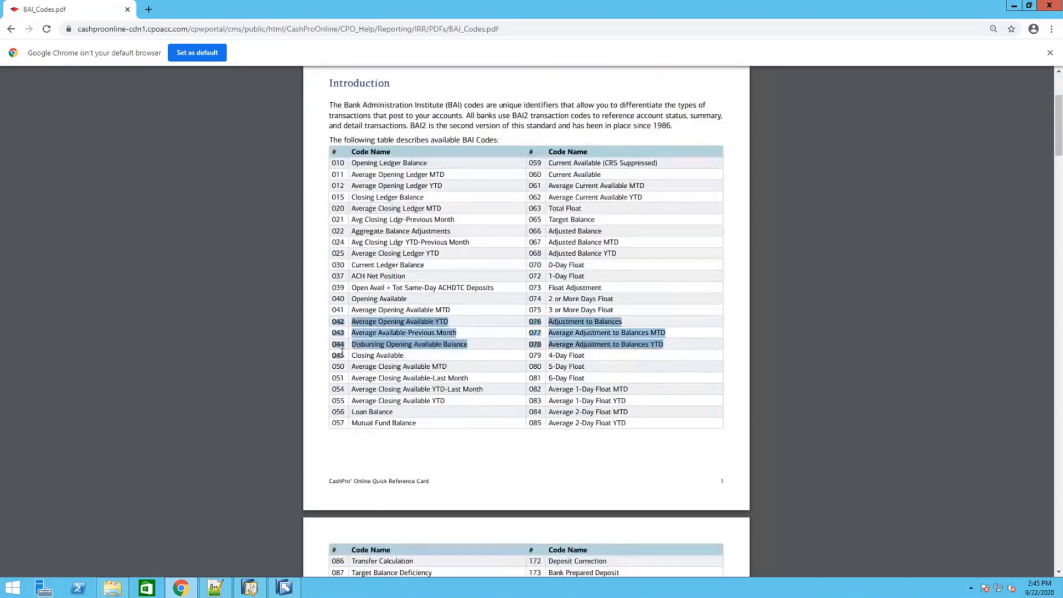
left_click(436, 338)
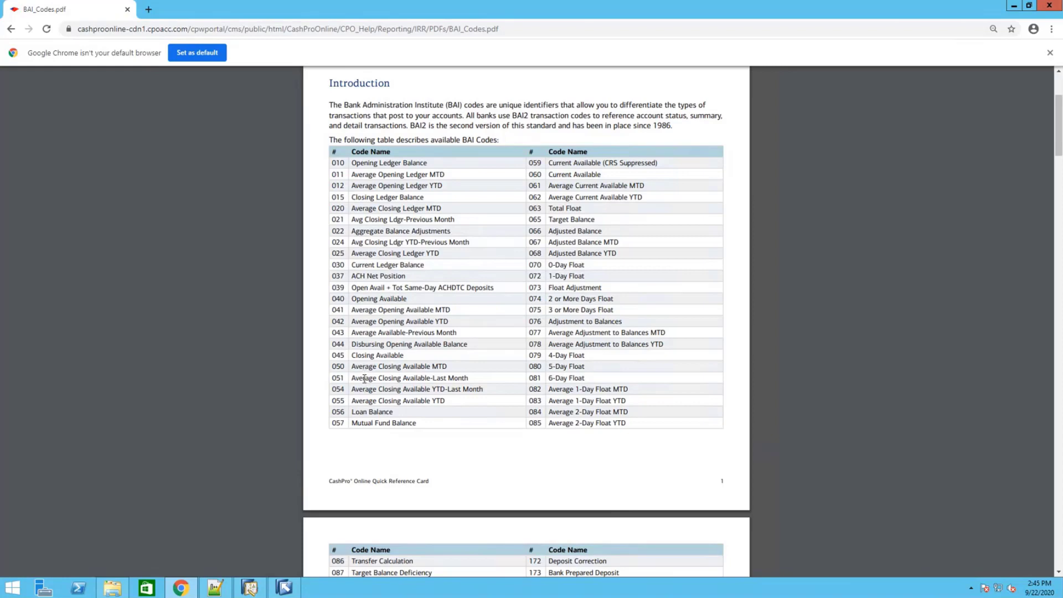
scroll(365, 379, "down", 12)
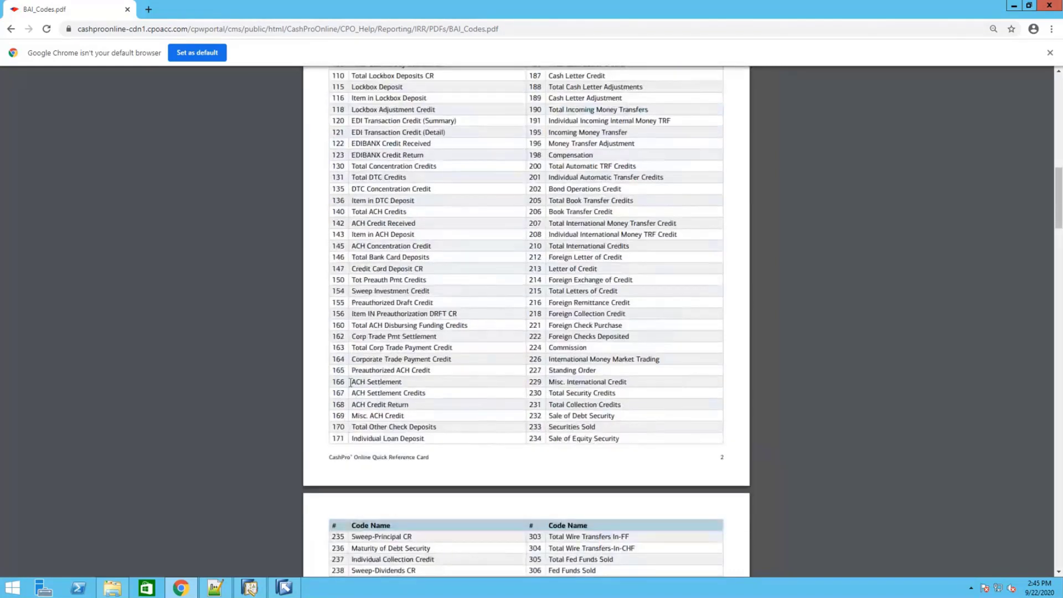
double_click(338, 382)
left_click_drag(407, 370, 377, 377)
left_click(388, 414)
left_click_drag(410, 415, 356, 417)
left_click(249, 587)
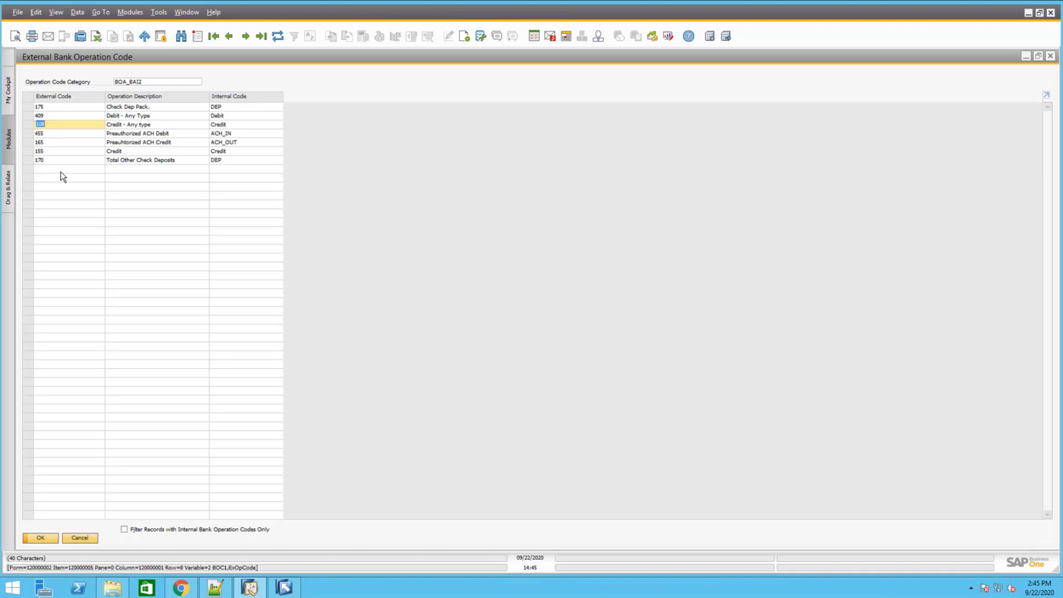
Add external code 169 'Misc. ACH Credit' mapped to internal code Credit and update
left_click(62, 169)
type("169")
left_click(110, 168)
type("Misc. ACH Credit")
left_click(260, 169)
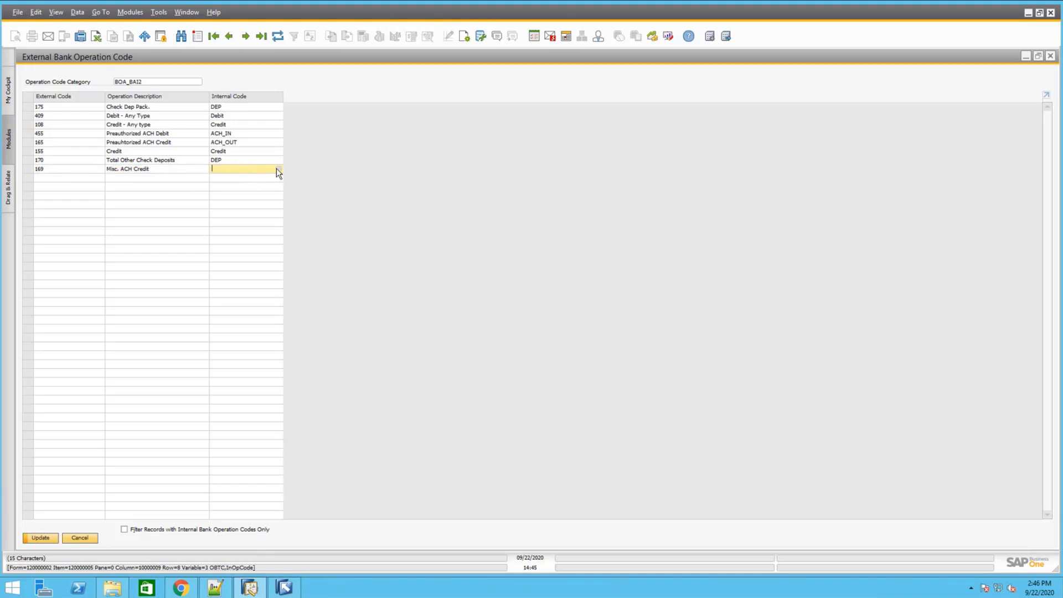
left_click(277, 168)
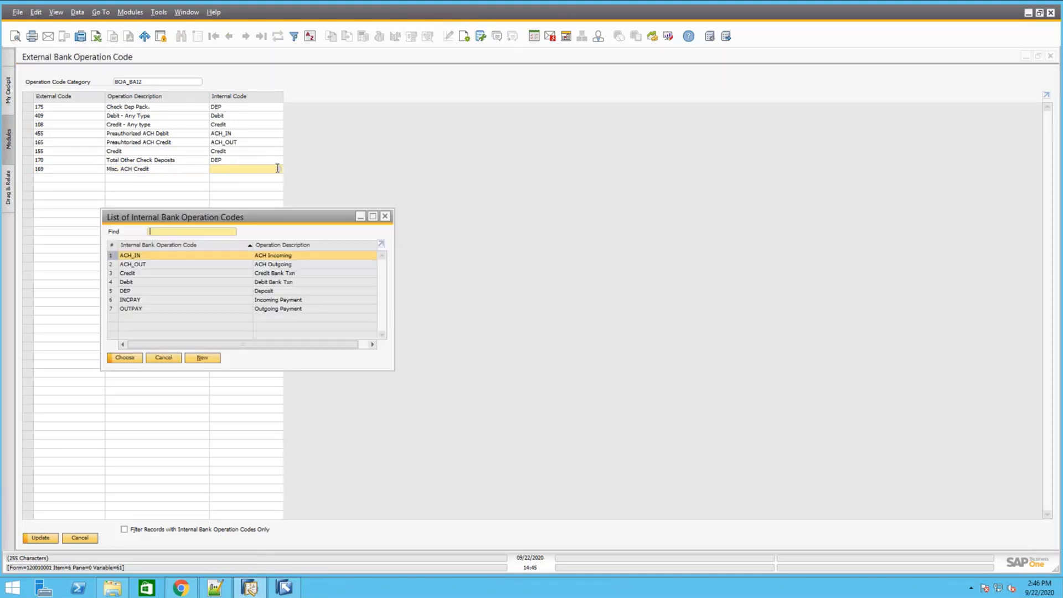
left_click(198, 274)
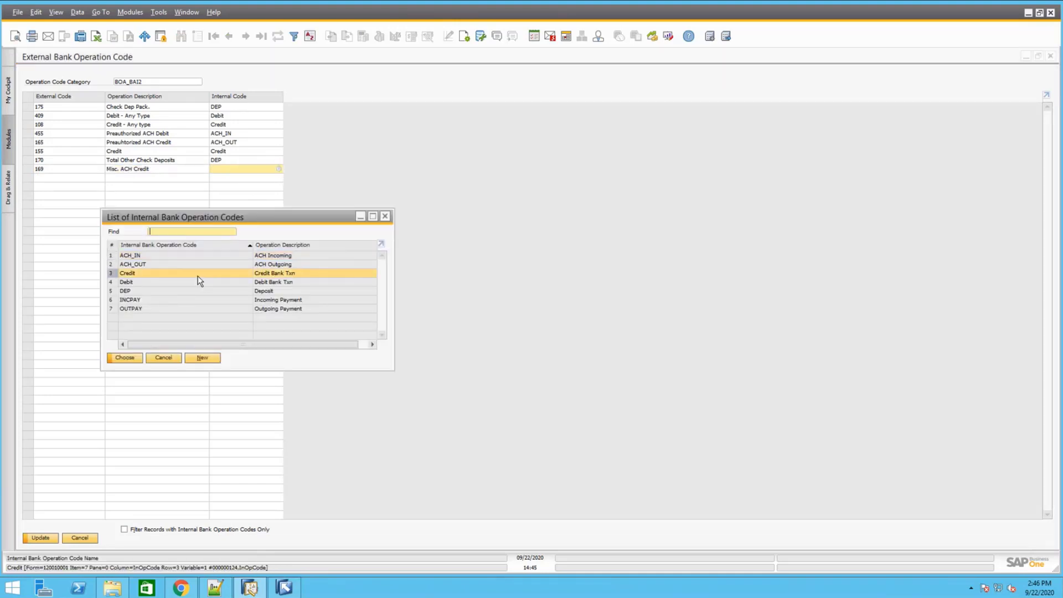
double_click(198, 274)
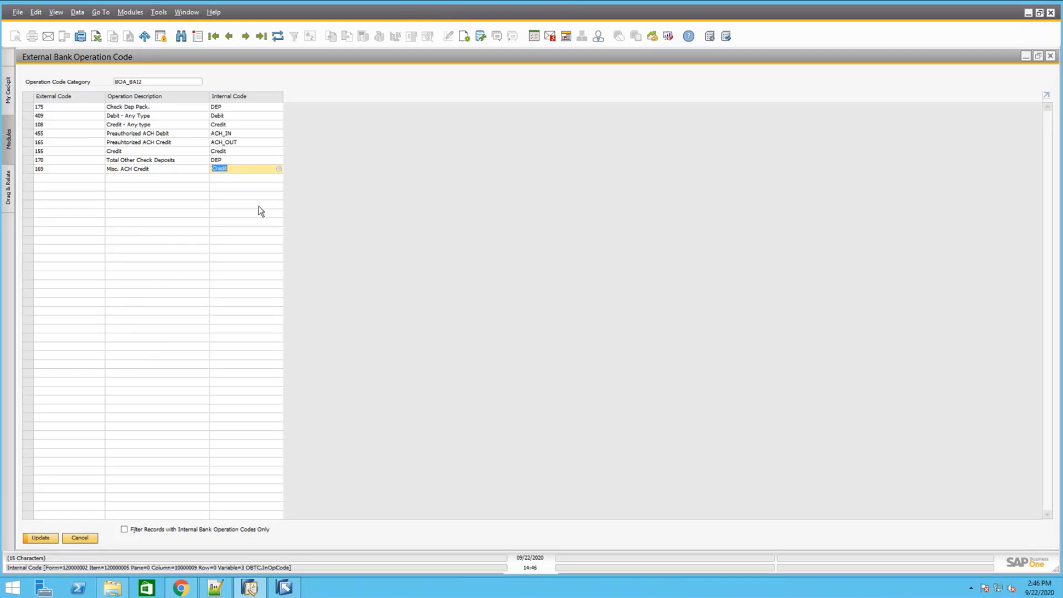
left_click(41, 538)
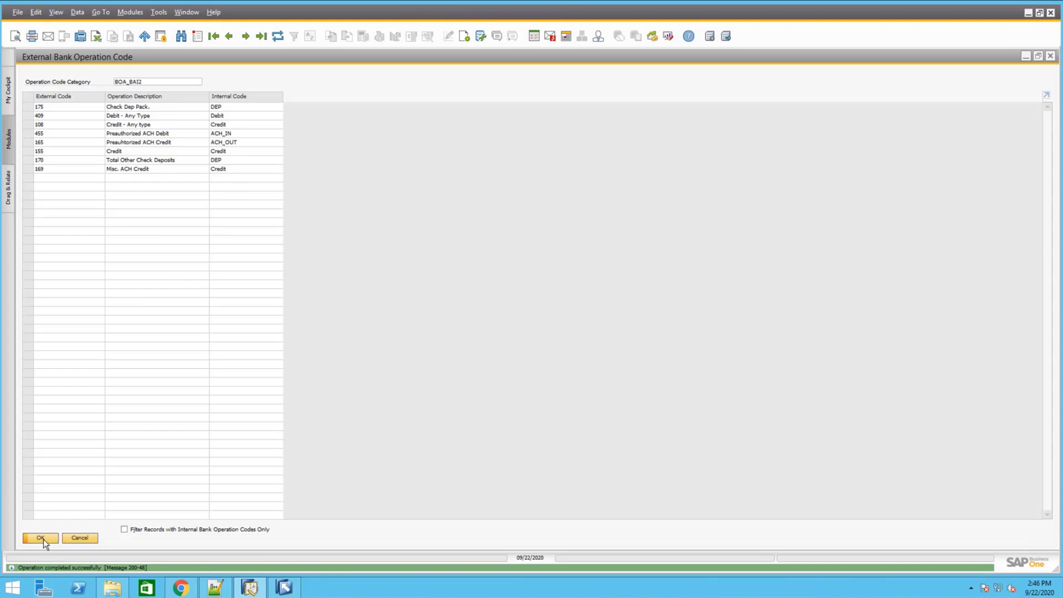
Reopen External Bank Operation Code and load BOA_BAI2 to verify the new row
left_click(41, 537)
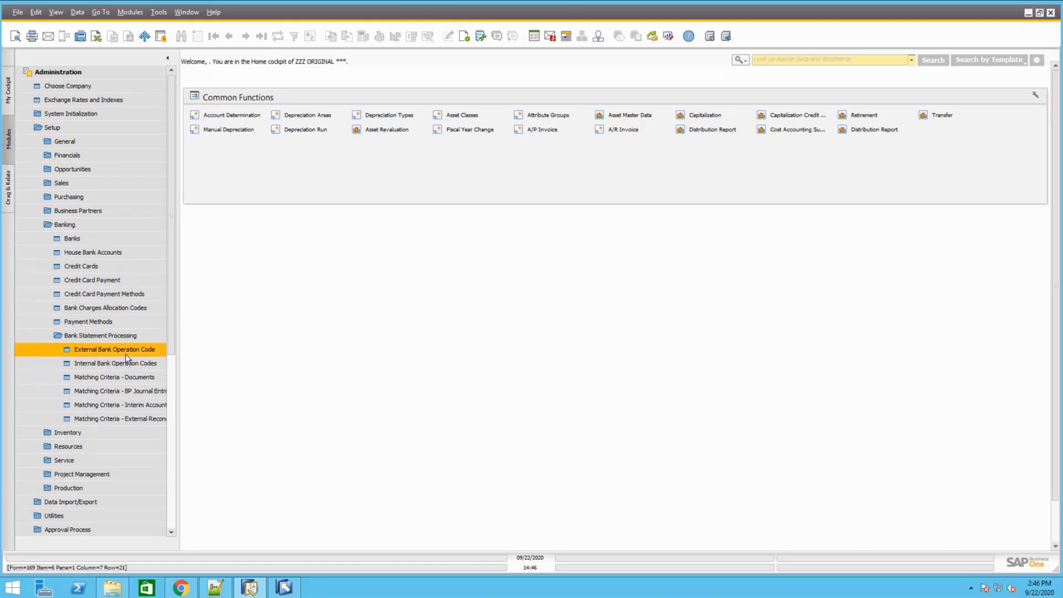
left_click(125, 353)
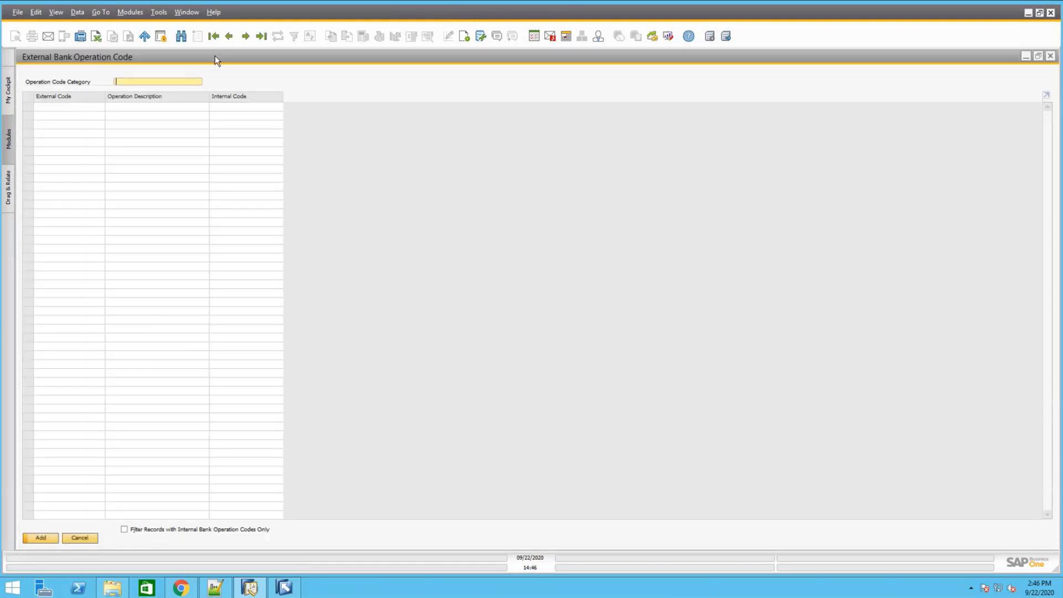
left_click(261, 37)
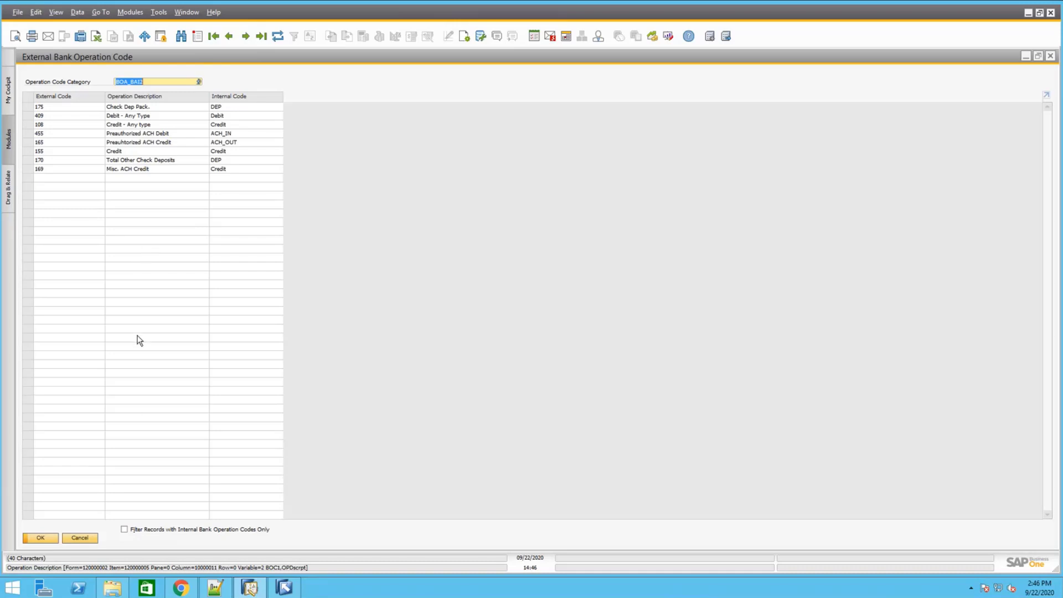
Choose BOA_BAI2 as Bank of America's Bank Operation Code List in Banks setup and save
left_click(95, 542)
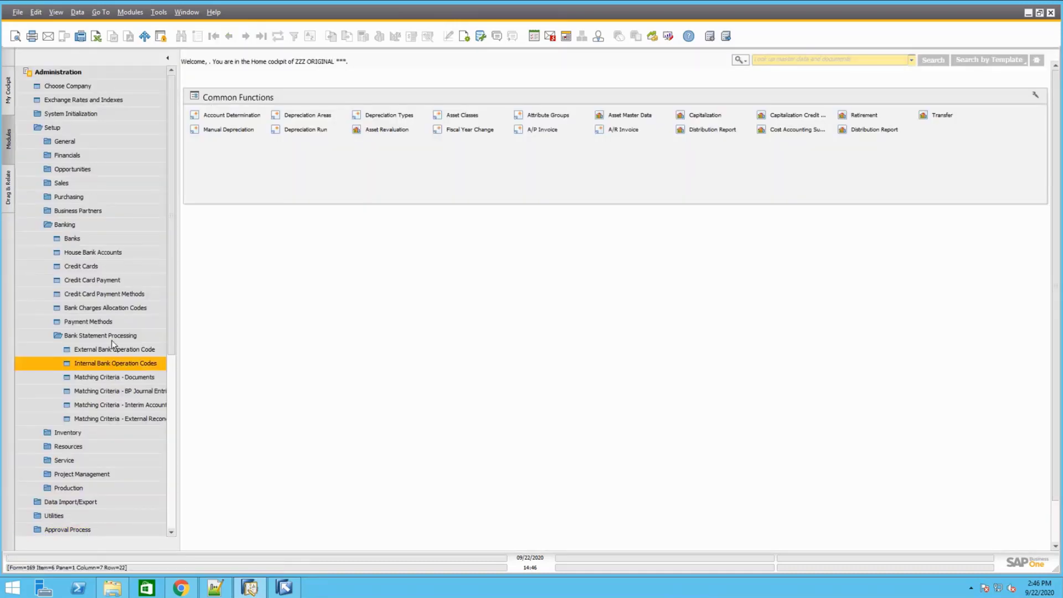
left_click(103, 239)
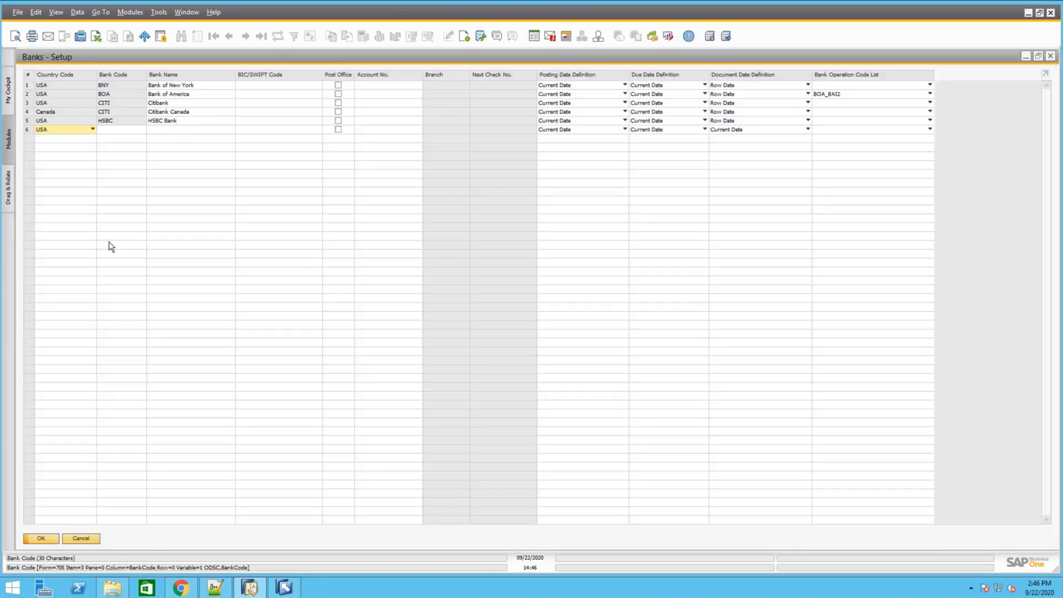
left_click(212, 93)
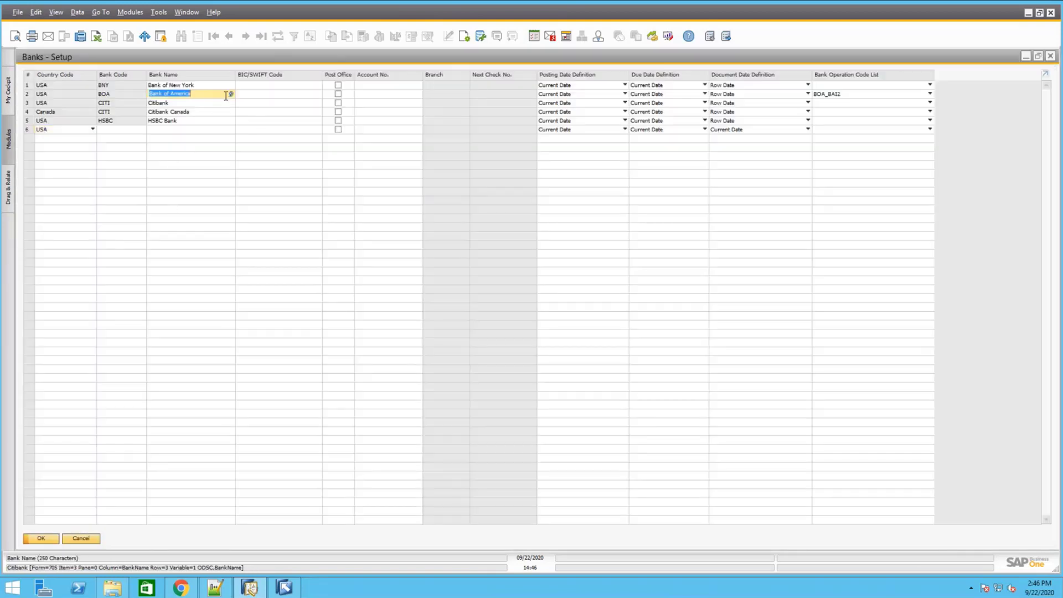
left_click(862, 97)
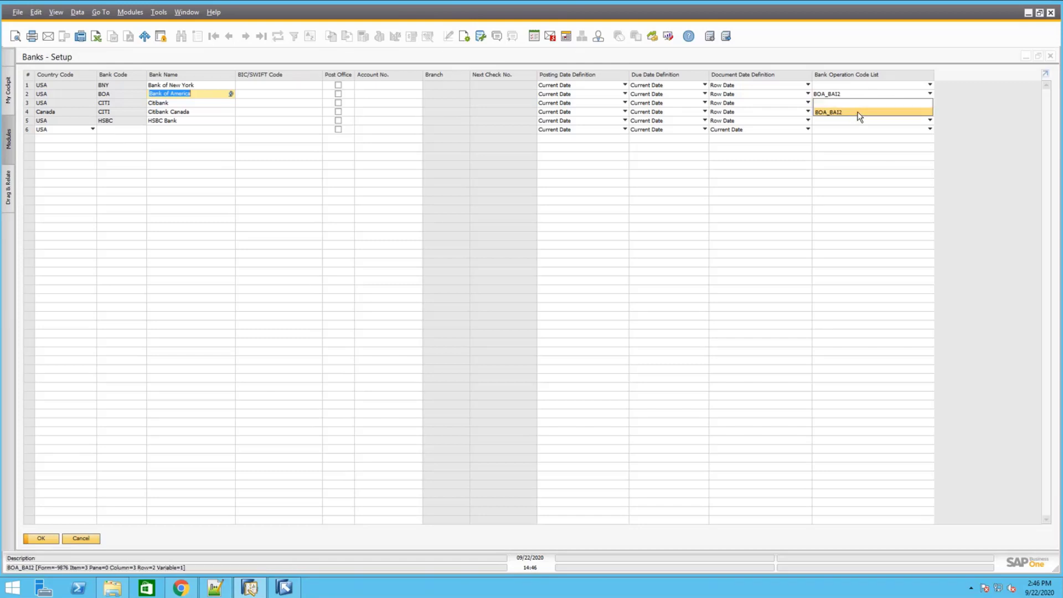
left_click(860, 113)
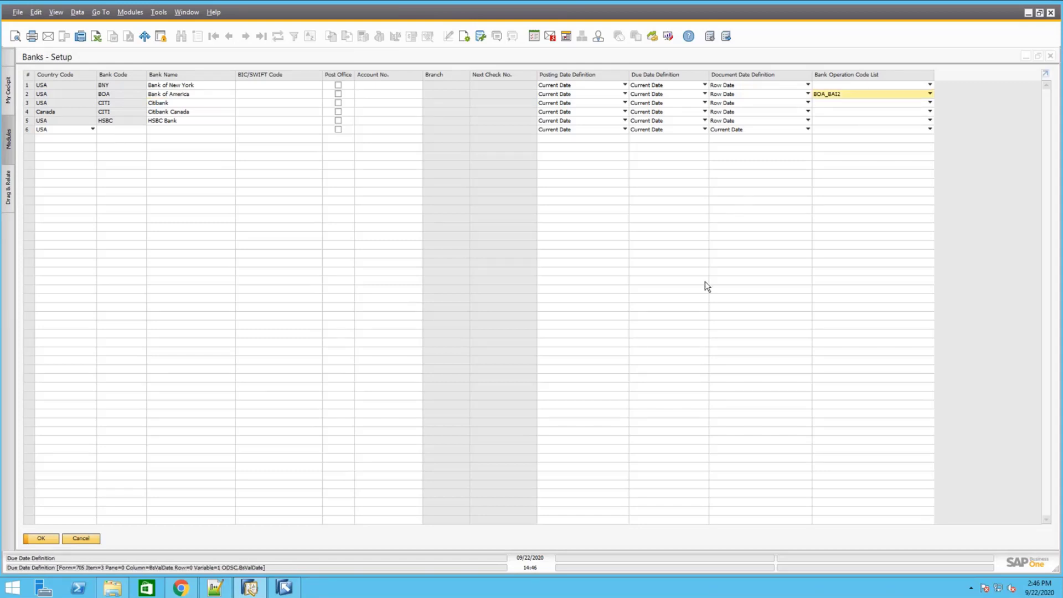
left_click(854, 101)
left_click(847, 112)
left_click(858, 99)
left_click(835, 114)
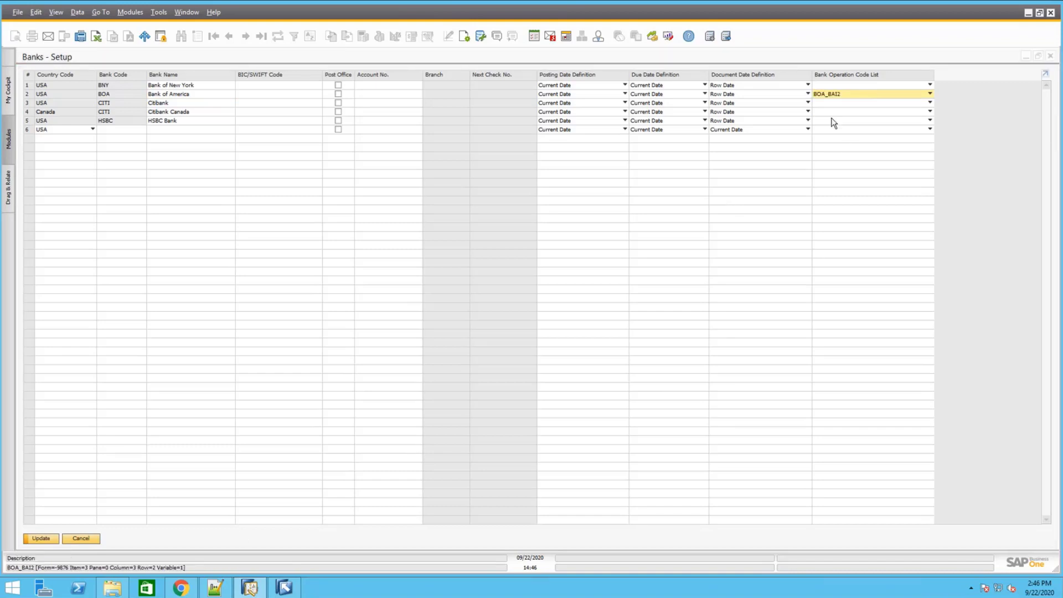
left_click(42, 542)
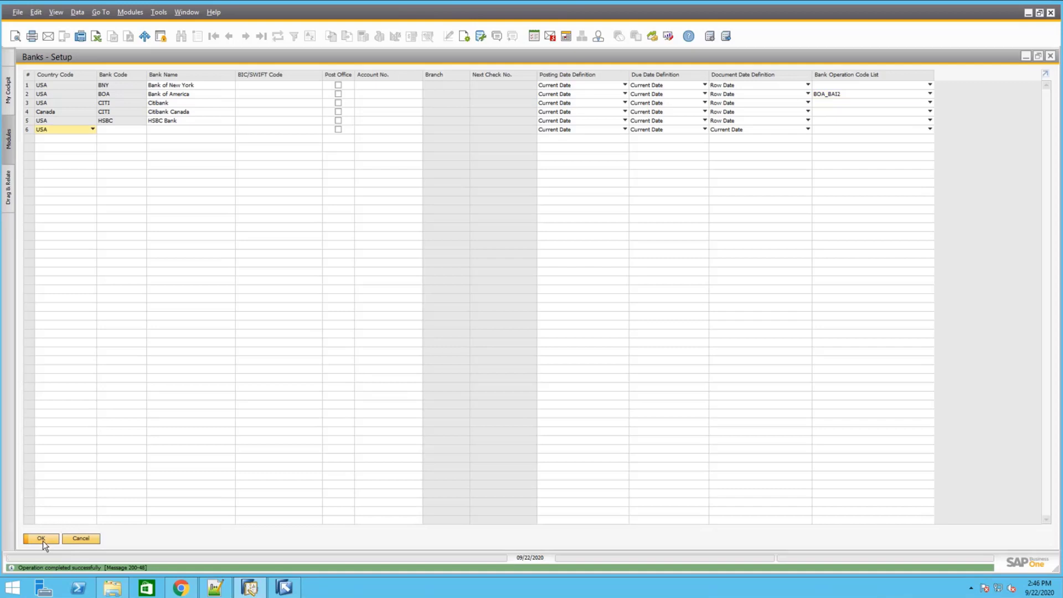
left_click(44, 536)
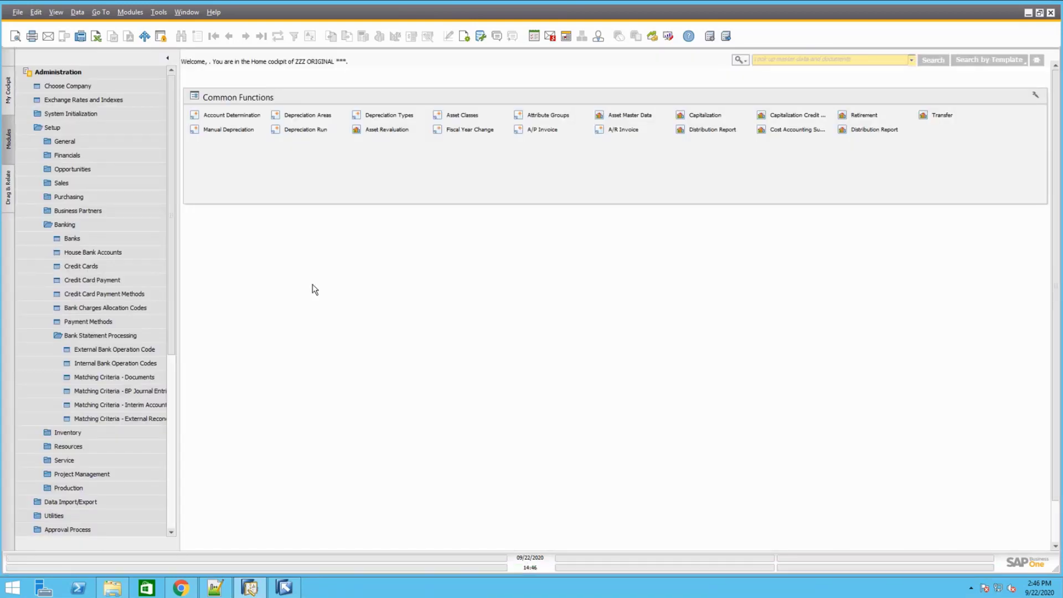
In House Bank Accounts, toggle the BOA account's Imported Bank Statement checkbox off and back on
left_click(117, 252)
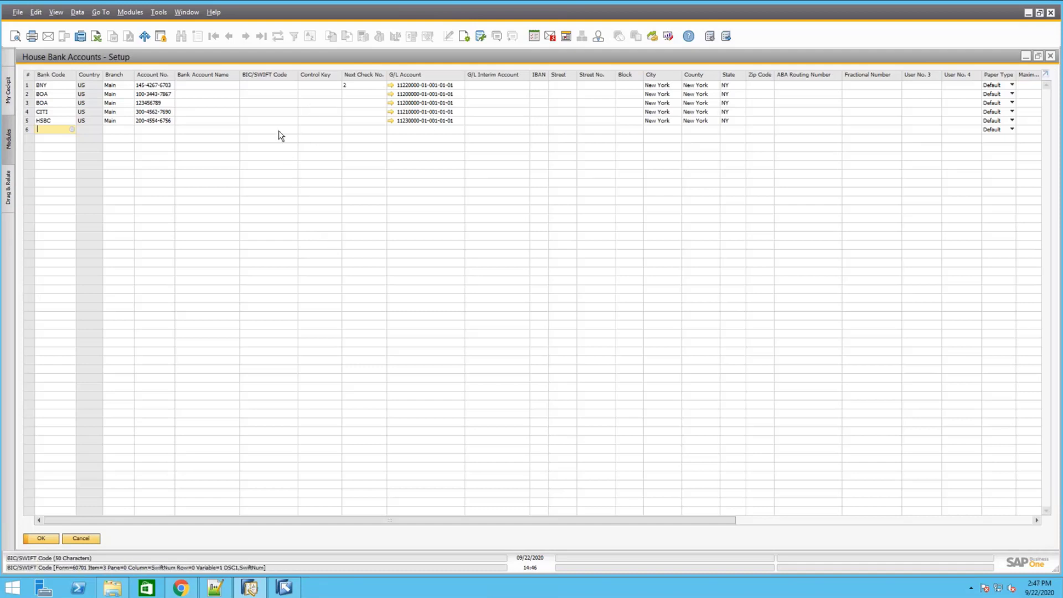
left_click(157, 94)
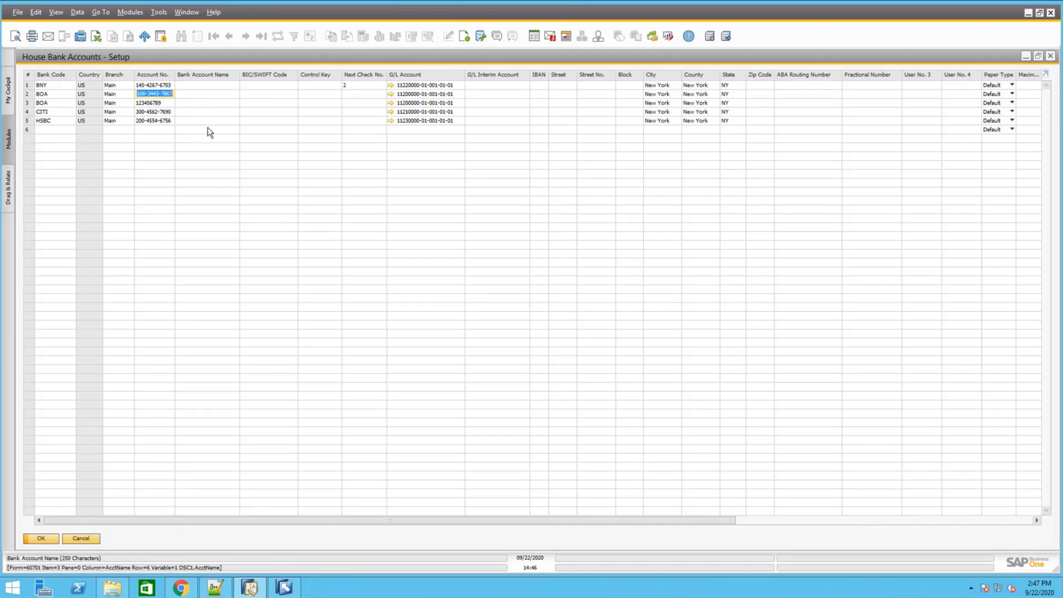
left_click(157, 95)
left_click_drag(314, 523, 742, 546)
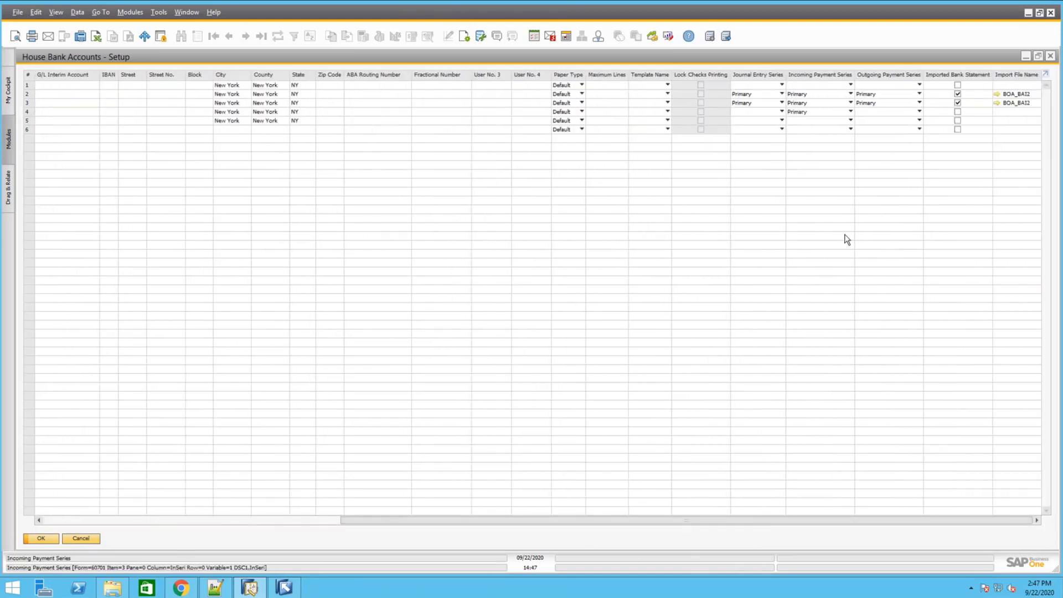
left_click(945, 95)
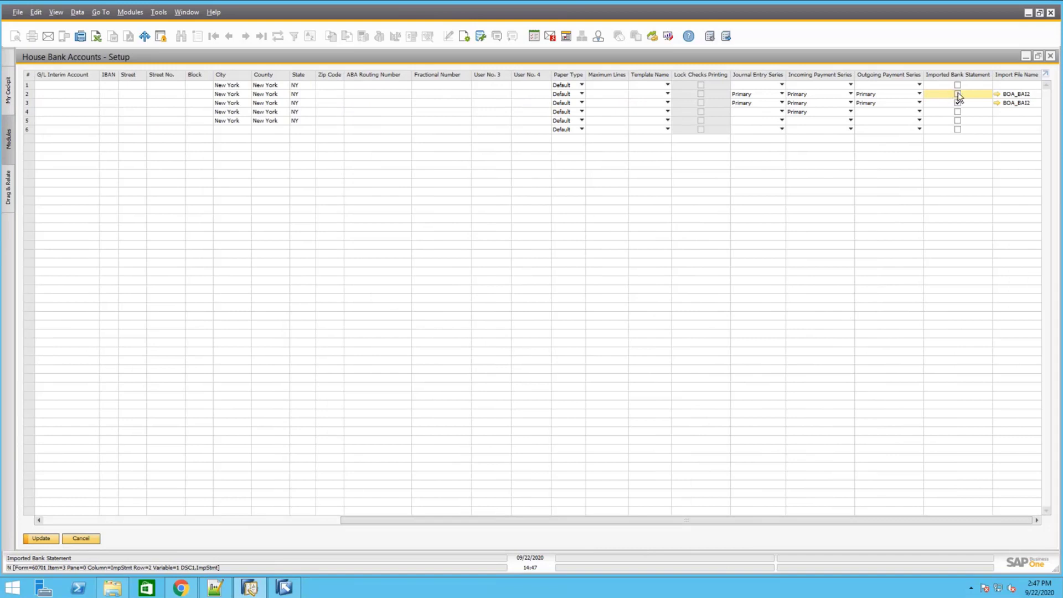
left_click(958, 94)
Open the BOA_BAI2 import file format and inspect its BAI2 encoding
left_click(998, 95)
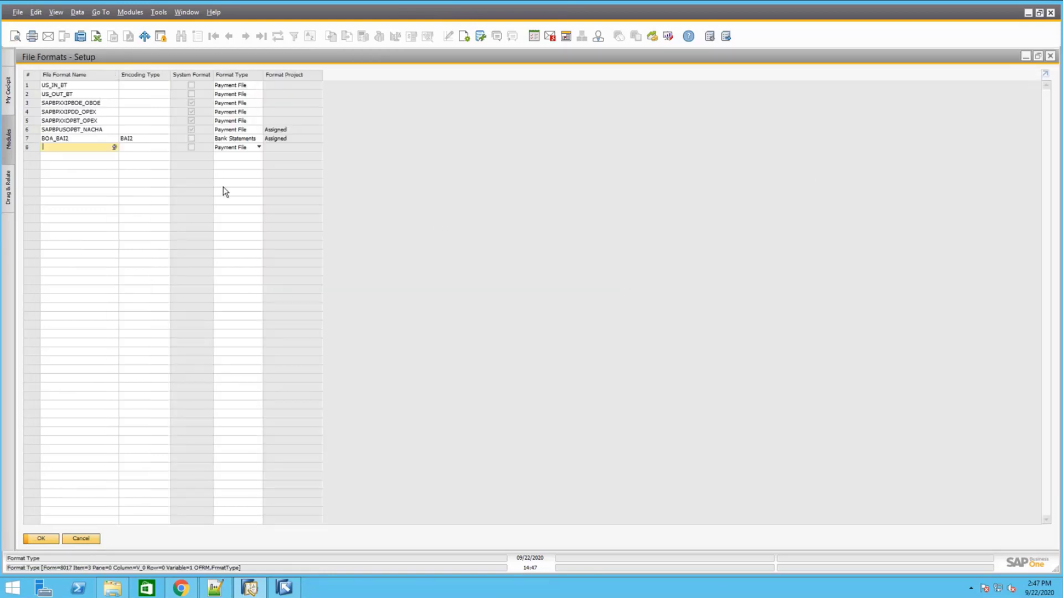
left_click(136, 139)
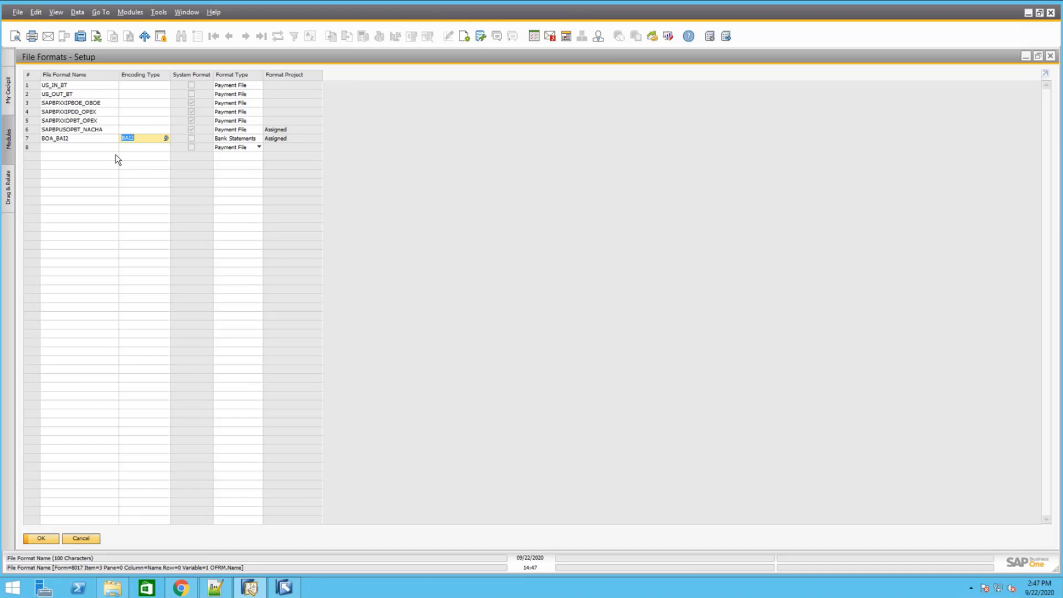
left_click(159, 13)
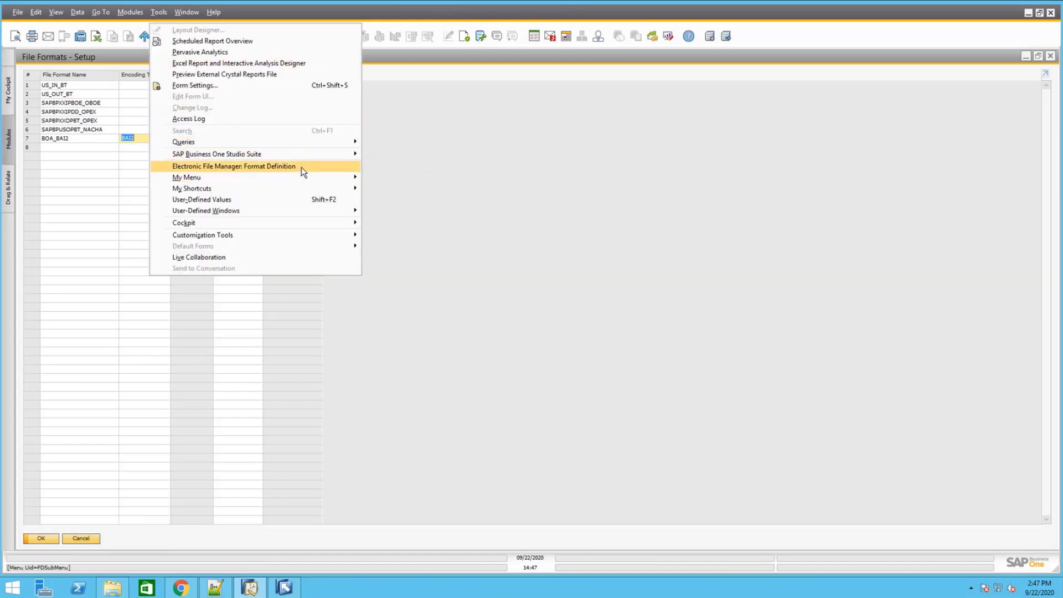
left_click(501, 310)
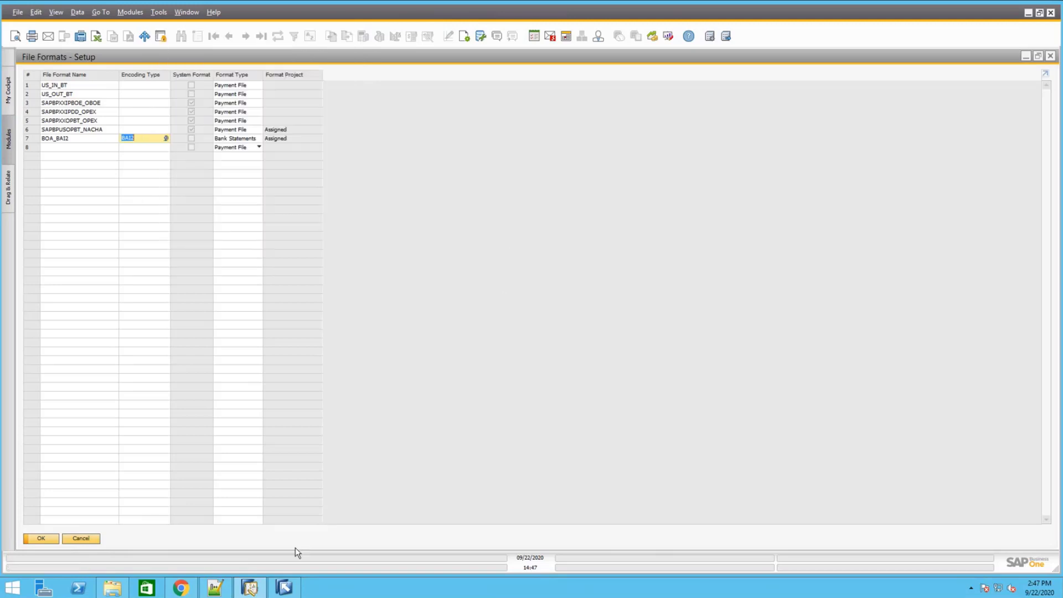
left_click(285, 589)
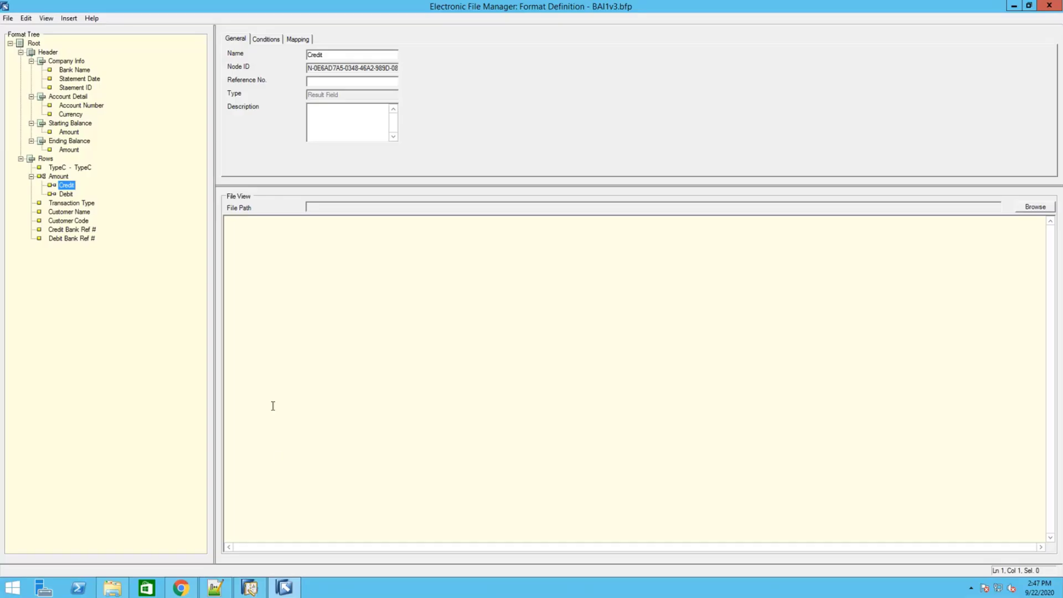
left_click(63, 62)
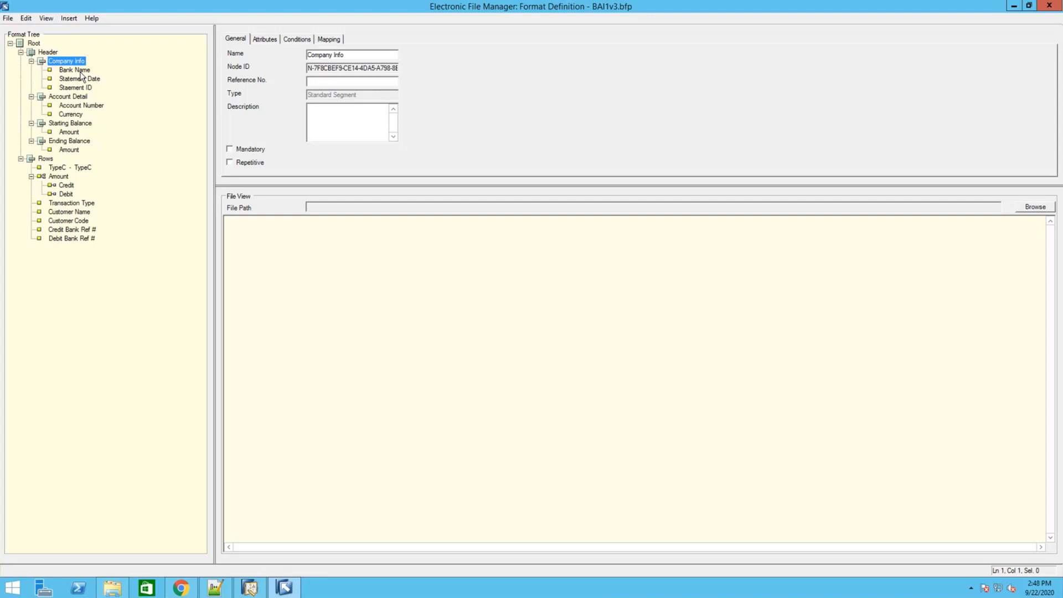
left_click(81, 72)
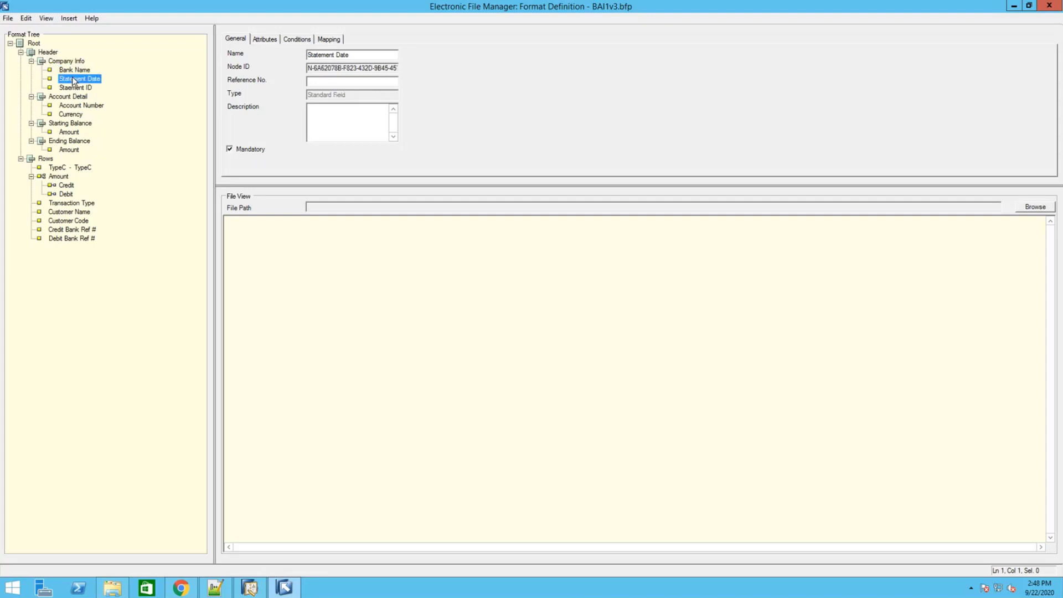
left_click(74, 89)
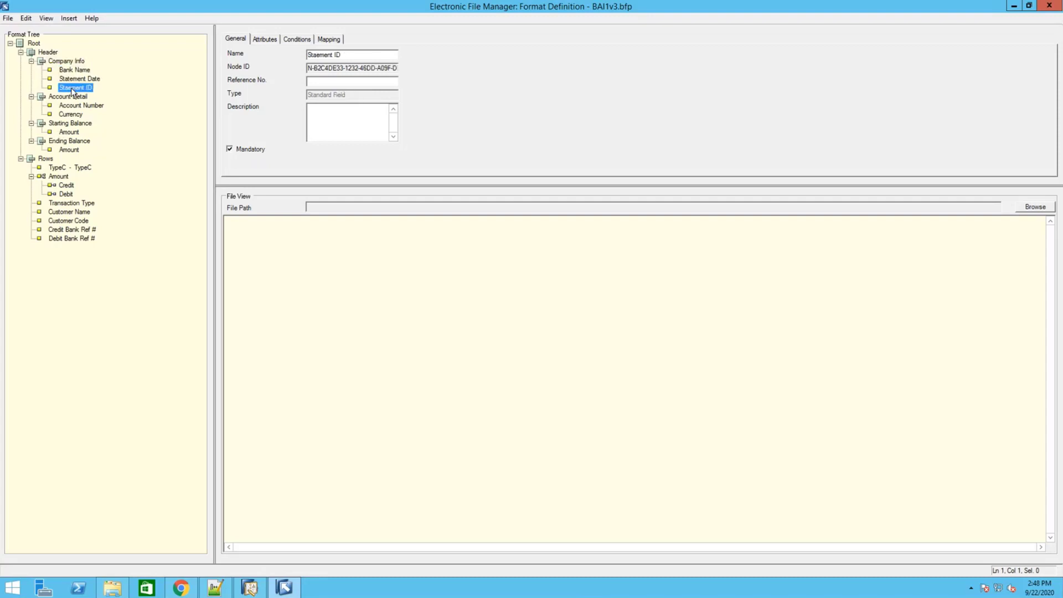
left_click(65, 107)
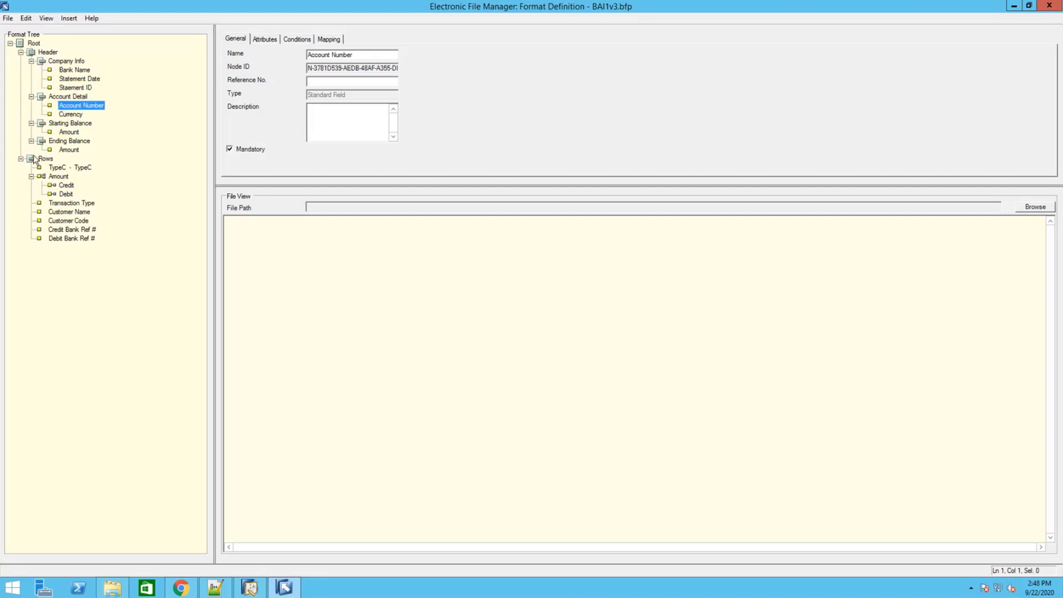
left_click(73, 132)
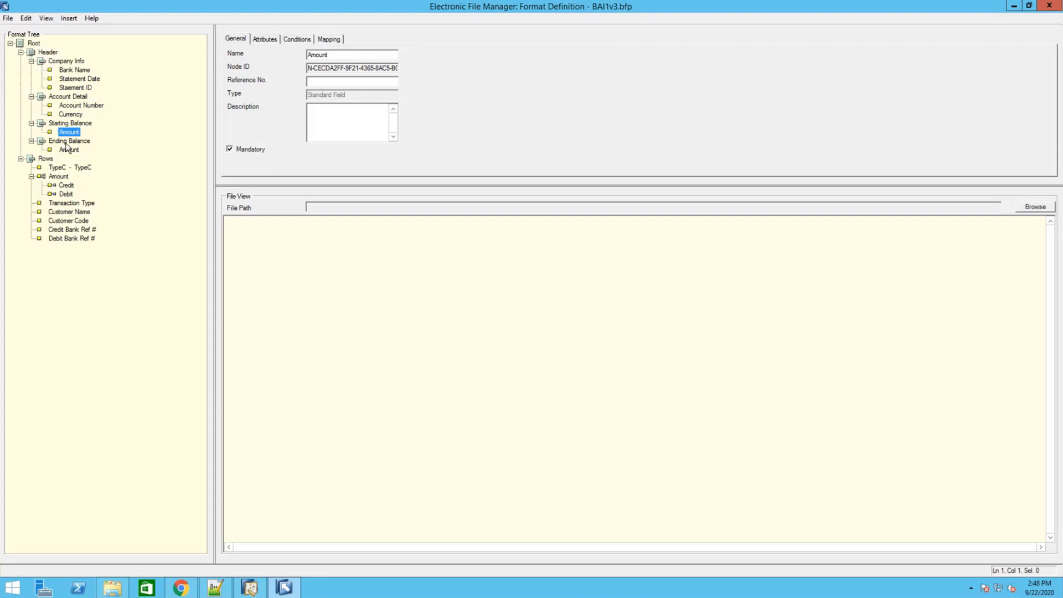
left_click(63, 169)
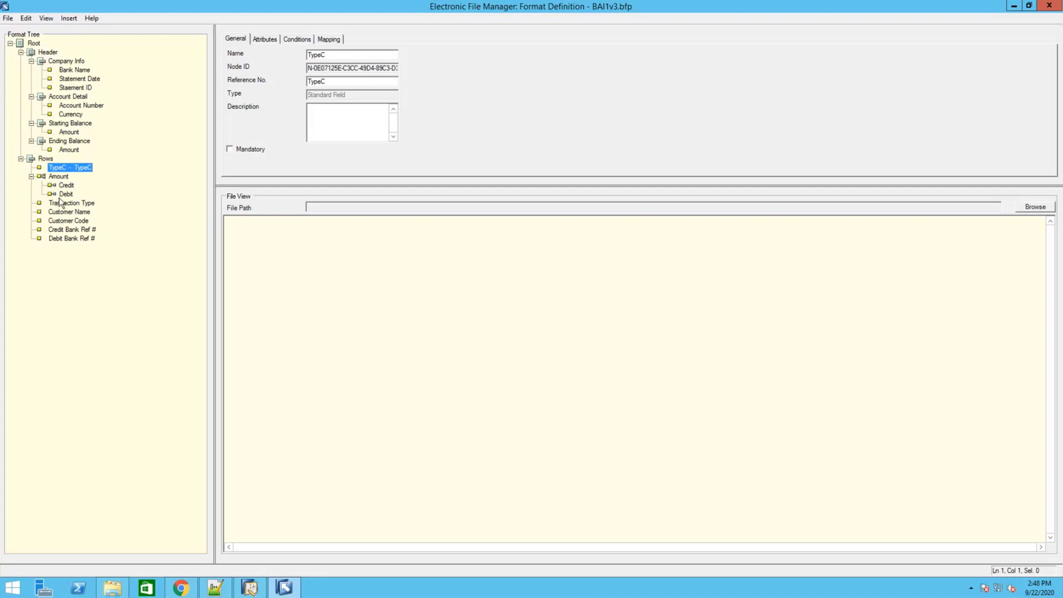
left_click(65, 204)
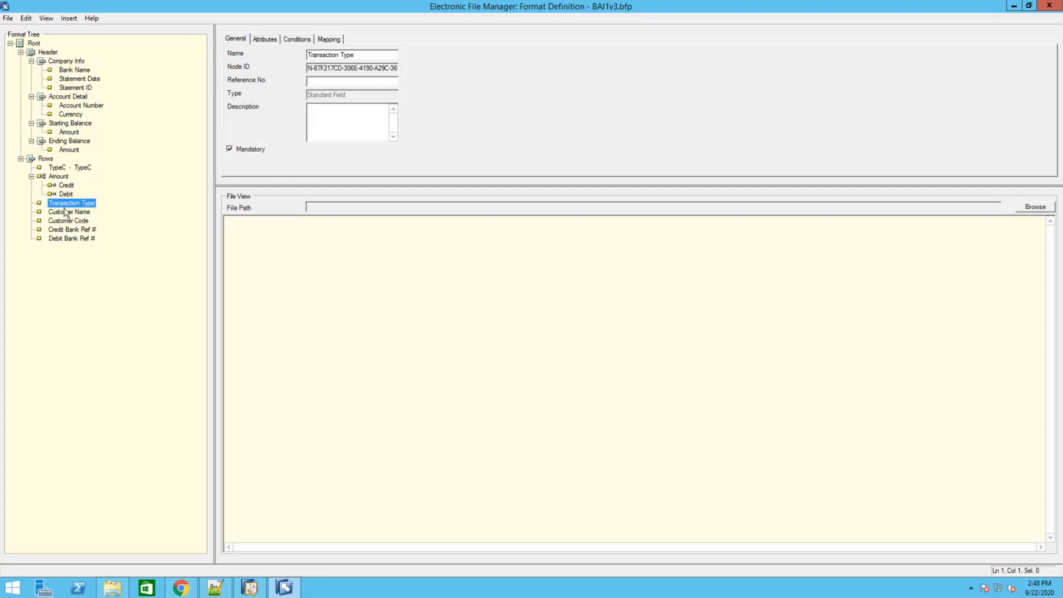
left_click(61, 212)
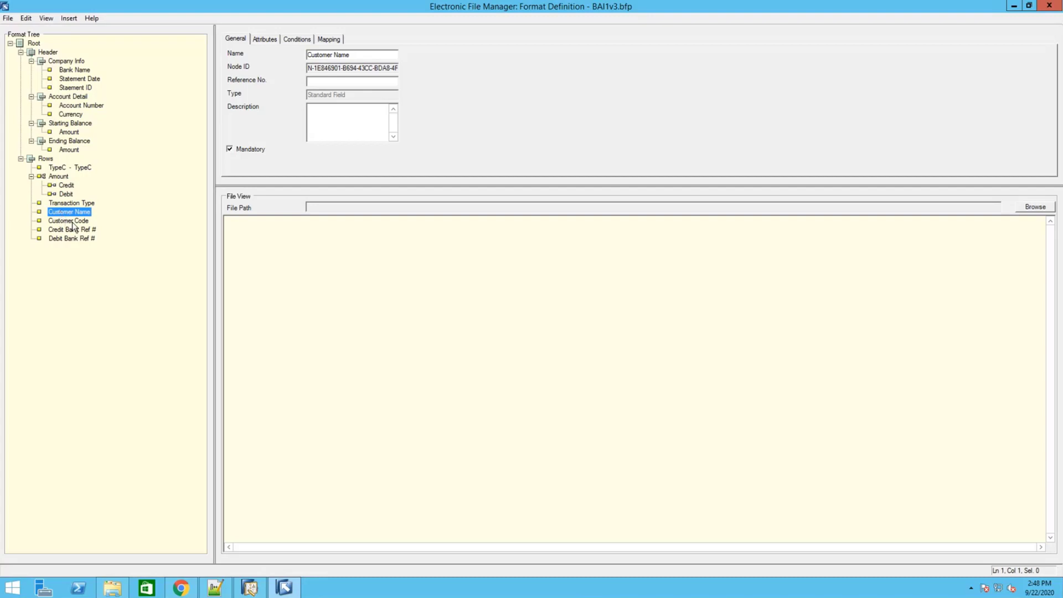
left_click(72, 222)
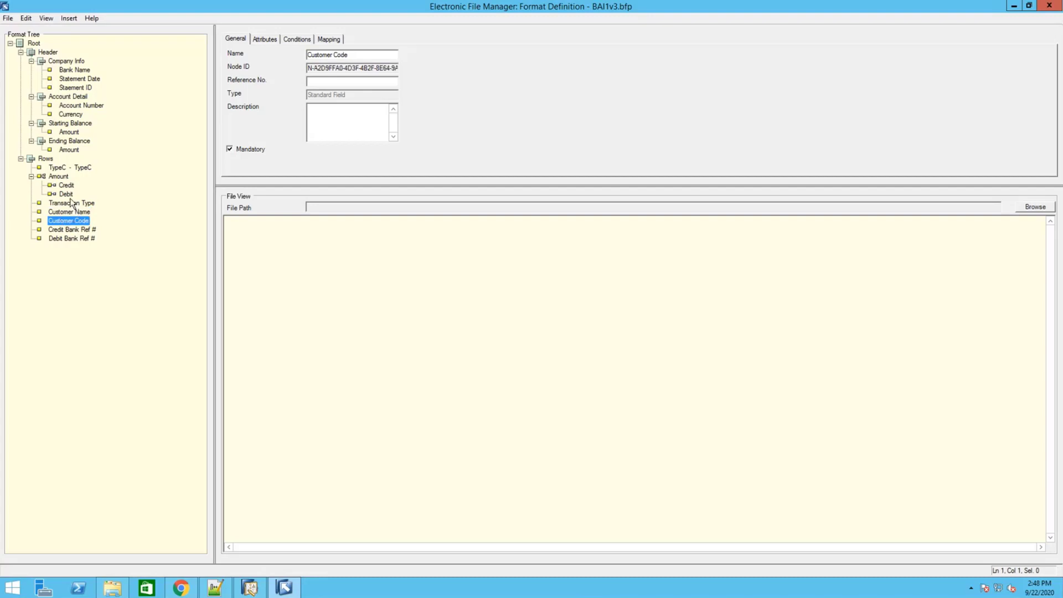
left_click(67, 186)
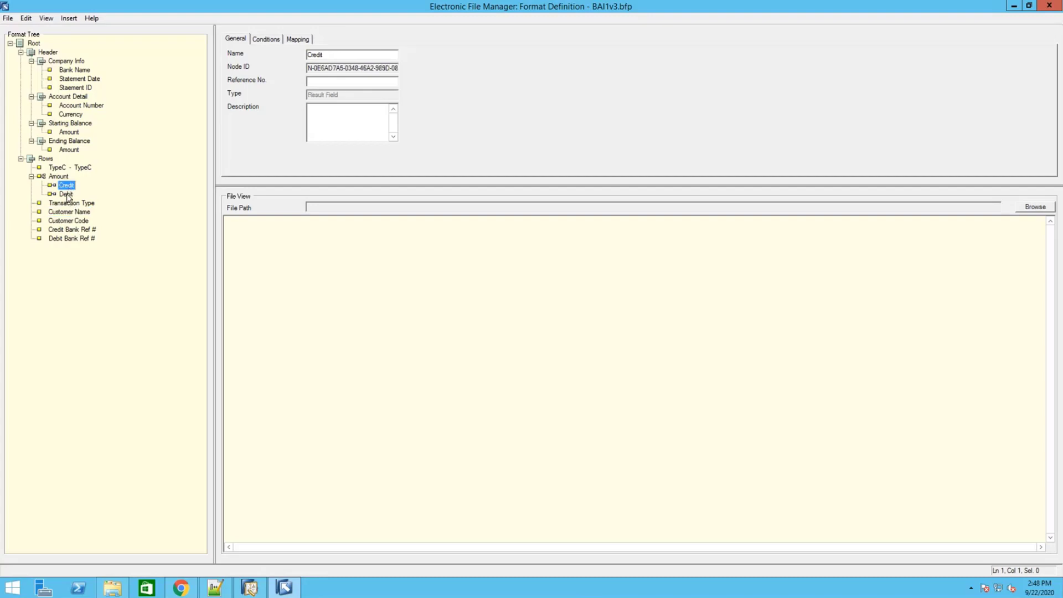
left_click(85, 231)
left_click(69, 241)
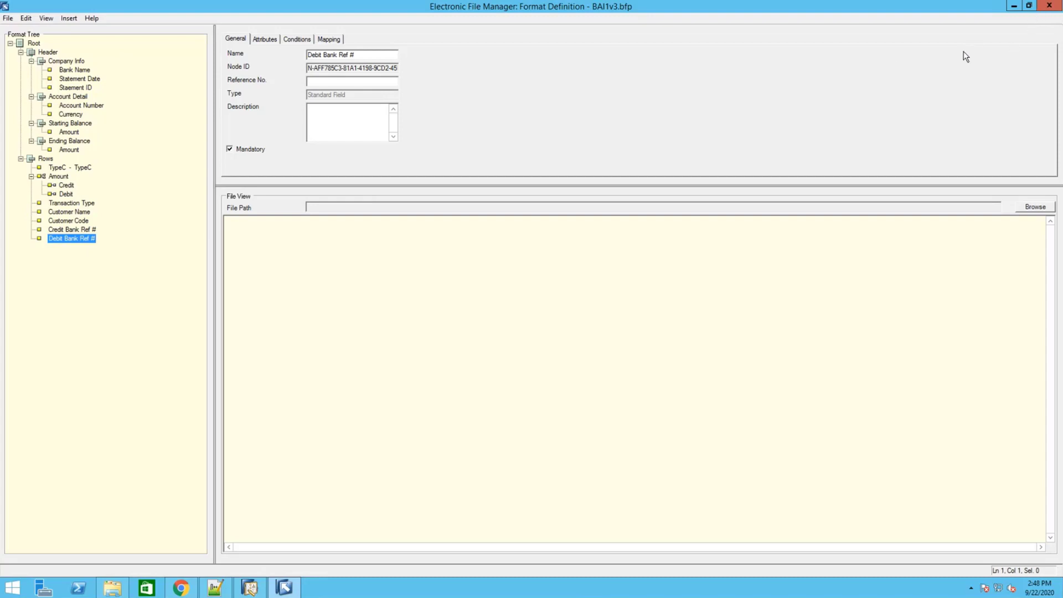
Save the format as C:\Import\BAI1v3.bfp, confirming replacement of the existing file
left_click(8, 18)
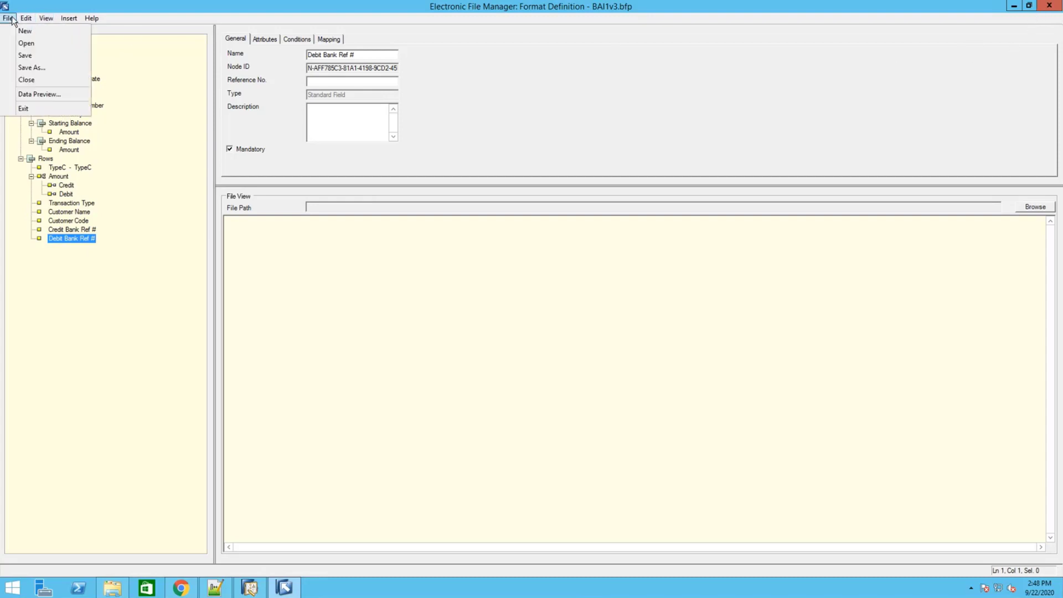
left_click(36, 67)
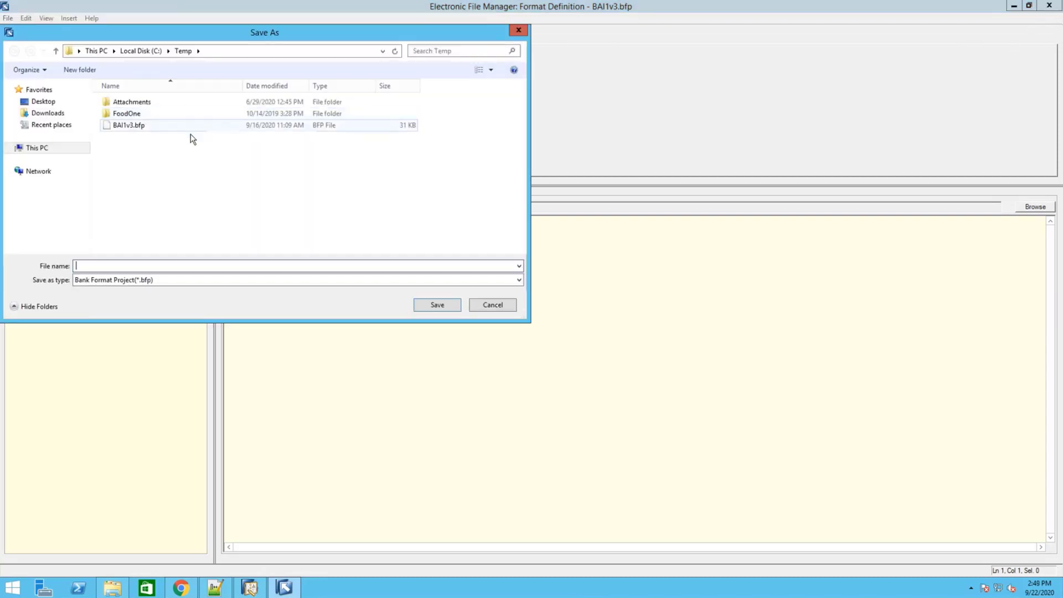
left_click(148, 50)
double_click(129, 173)
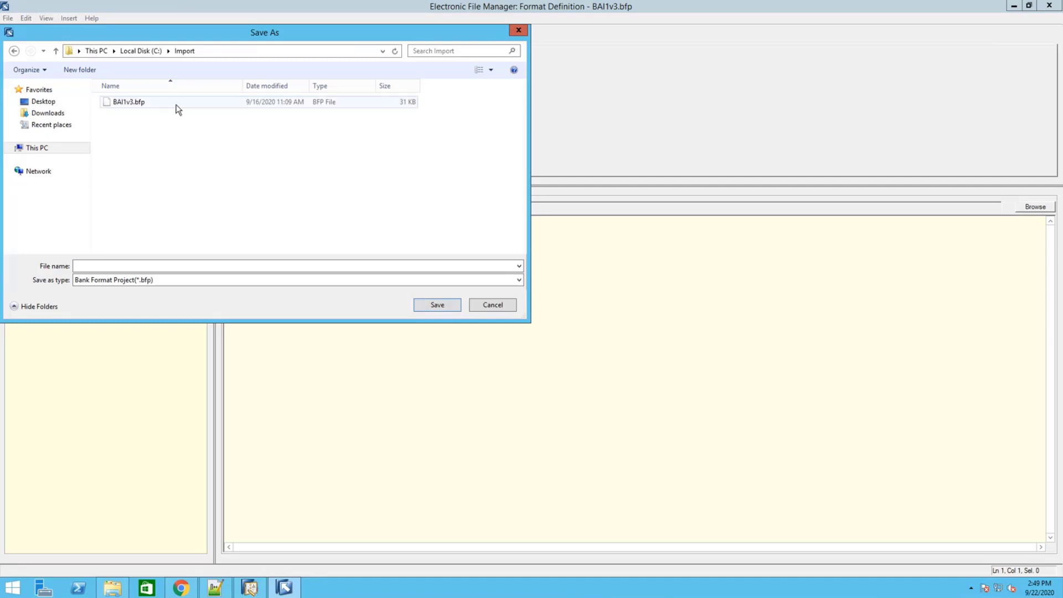
left_click(140, 105)
left_click(437, 305)
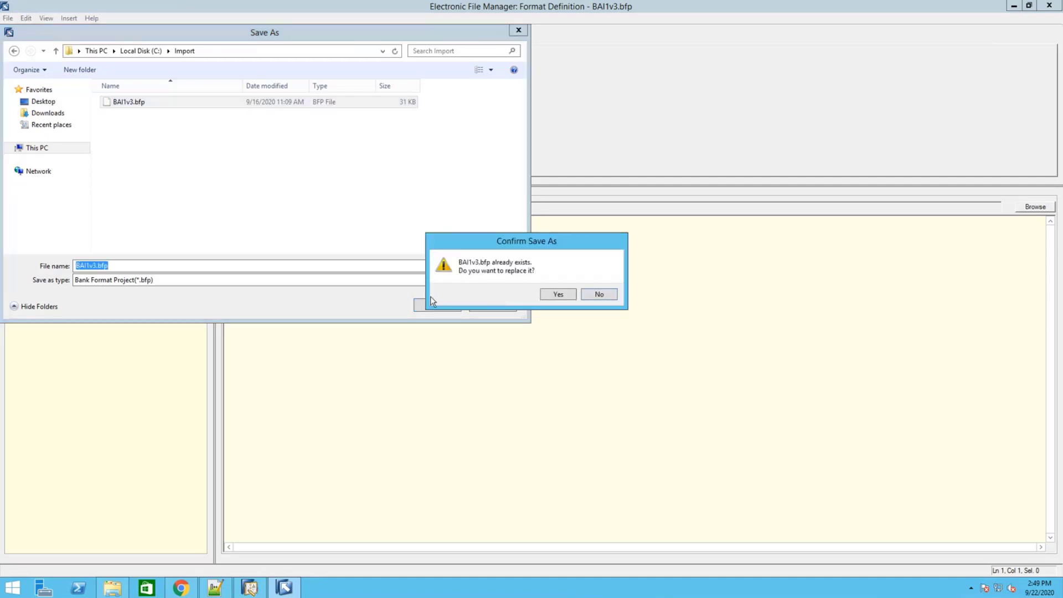
left_click(557, 295)
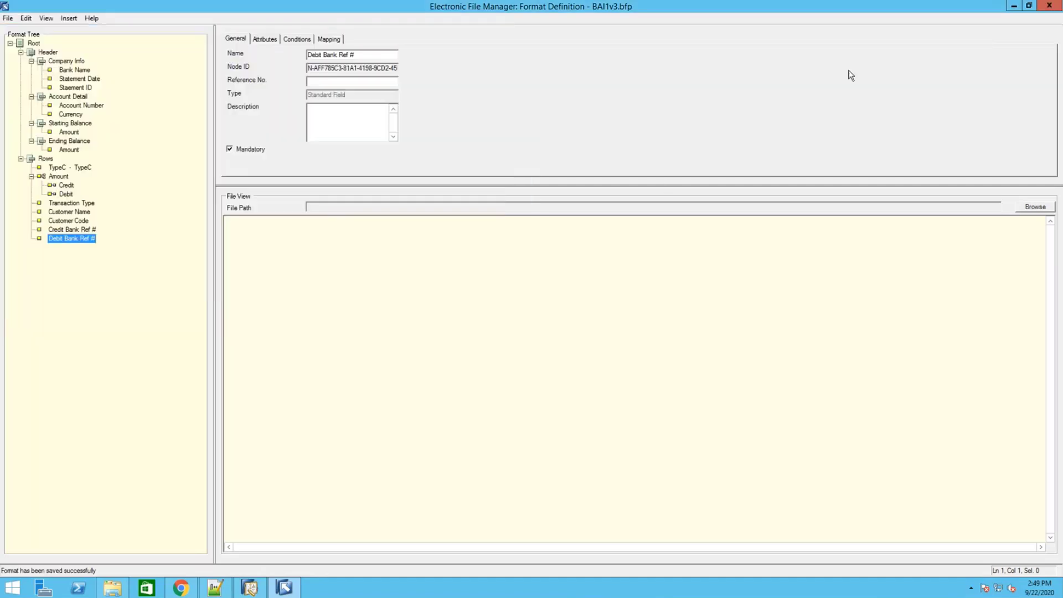
Assign C:\Import\BAI1v3.bfp as BOA_BAI2's format project, overwriting the previous assignment
left_click(1013, 6)
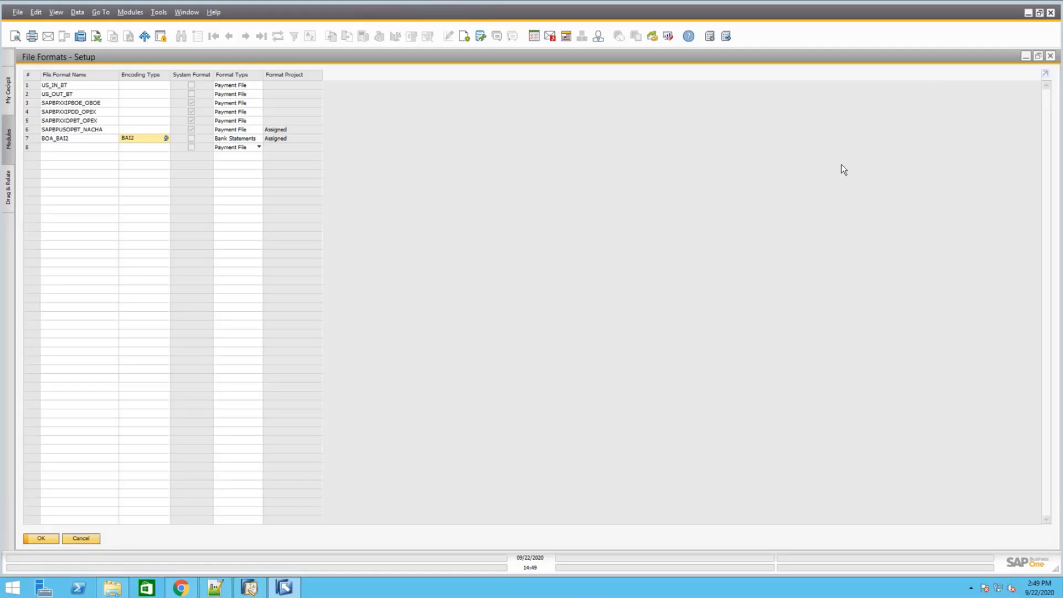
right_click(143, 140)
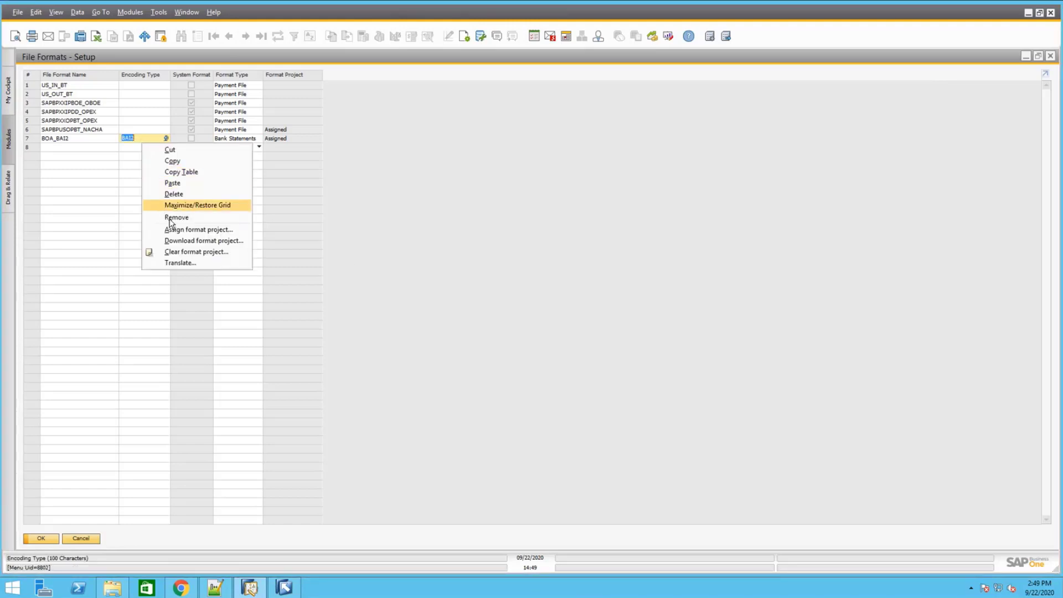
left_click(213, 231)
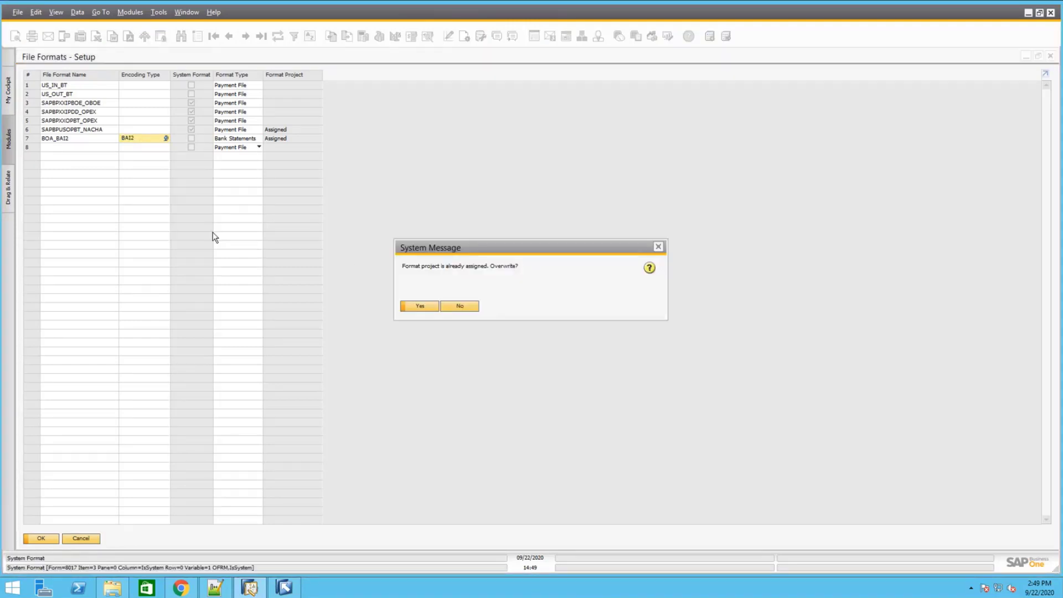
left_click(419, 306)
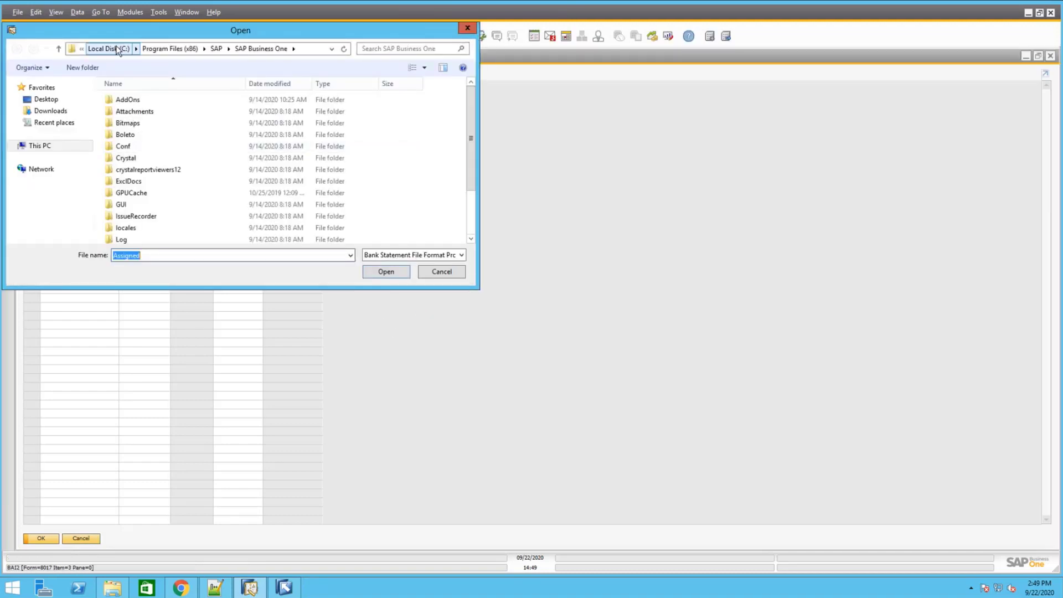
left_click(109, 48)
double_click(126, 167)
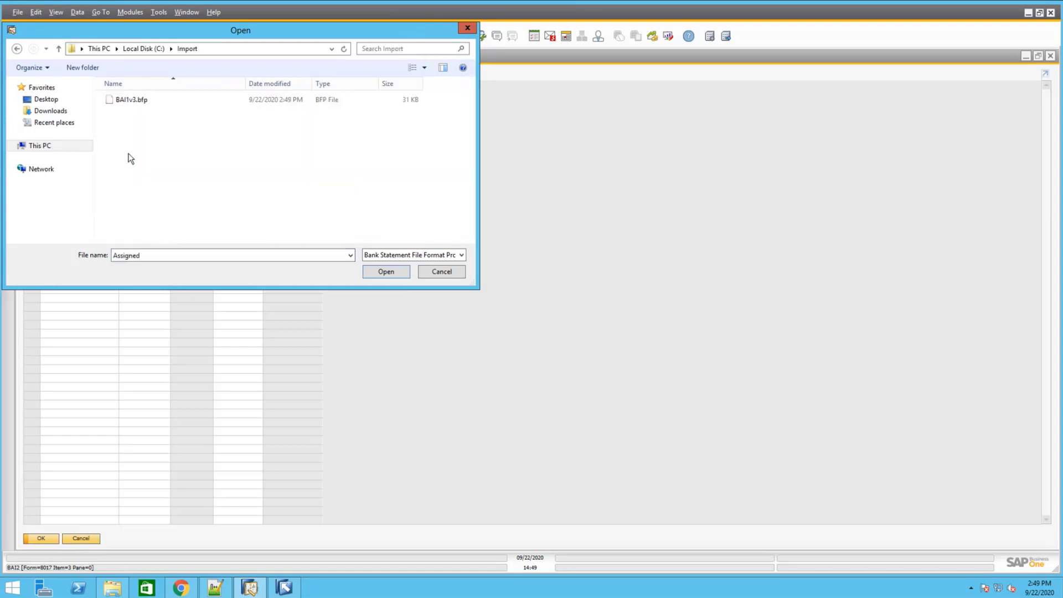
left_click(134, 101)
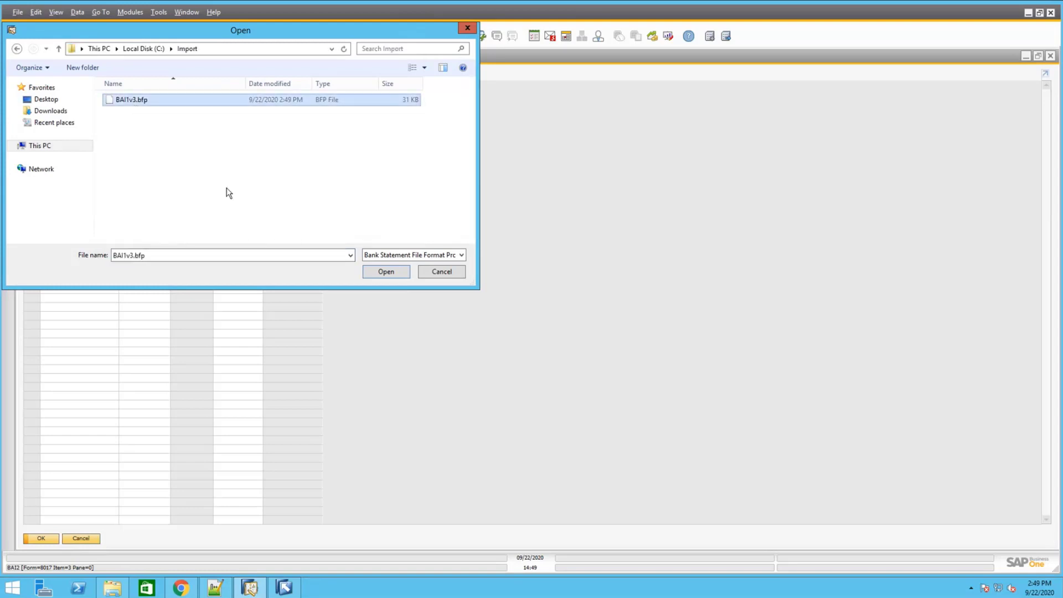
left_click(383, 272)
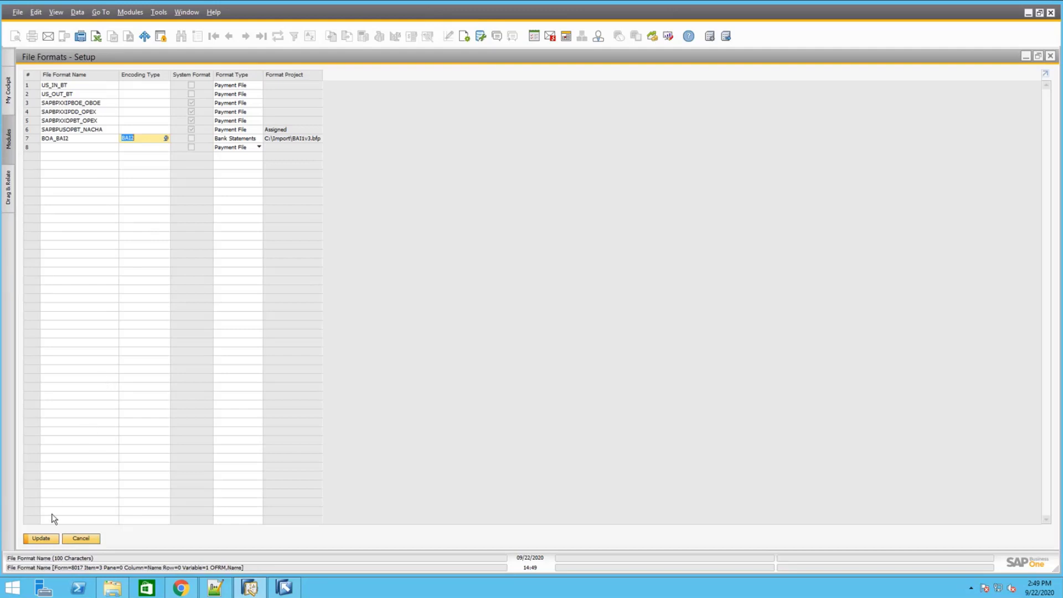
Update the File Formats setup and save the House Bank Accounts setup
left_click(44, 540)
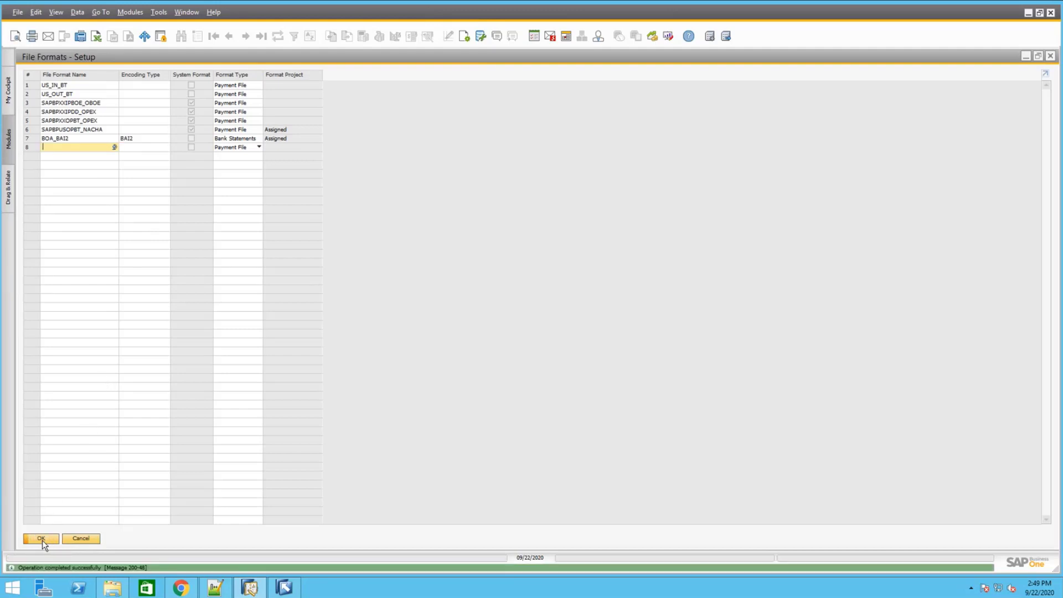
left_click(44, 537)
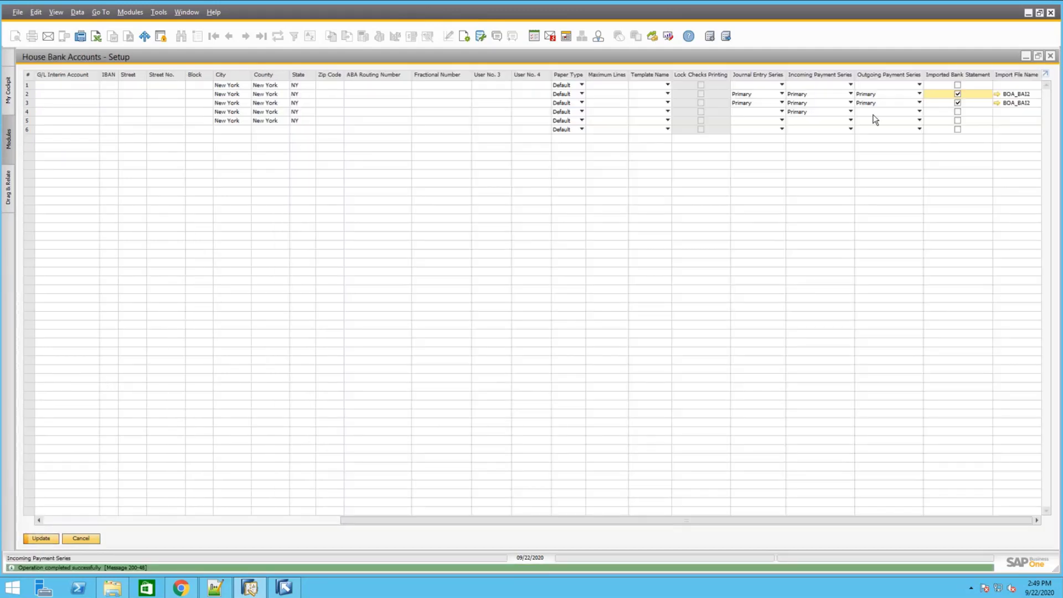
left_click(1034, 95)
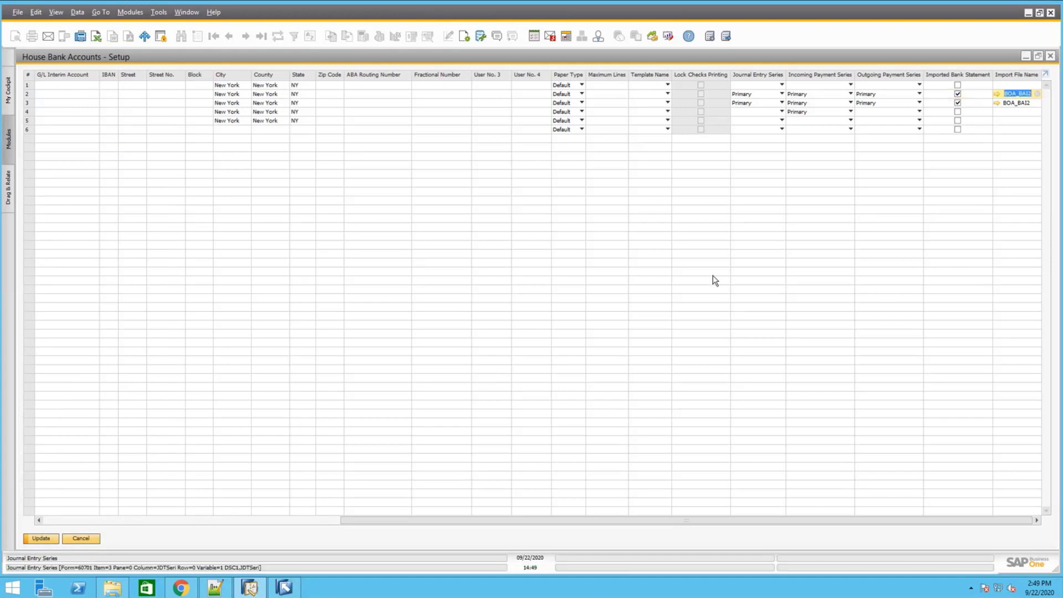
left_click(41, 538)
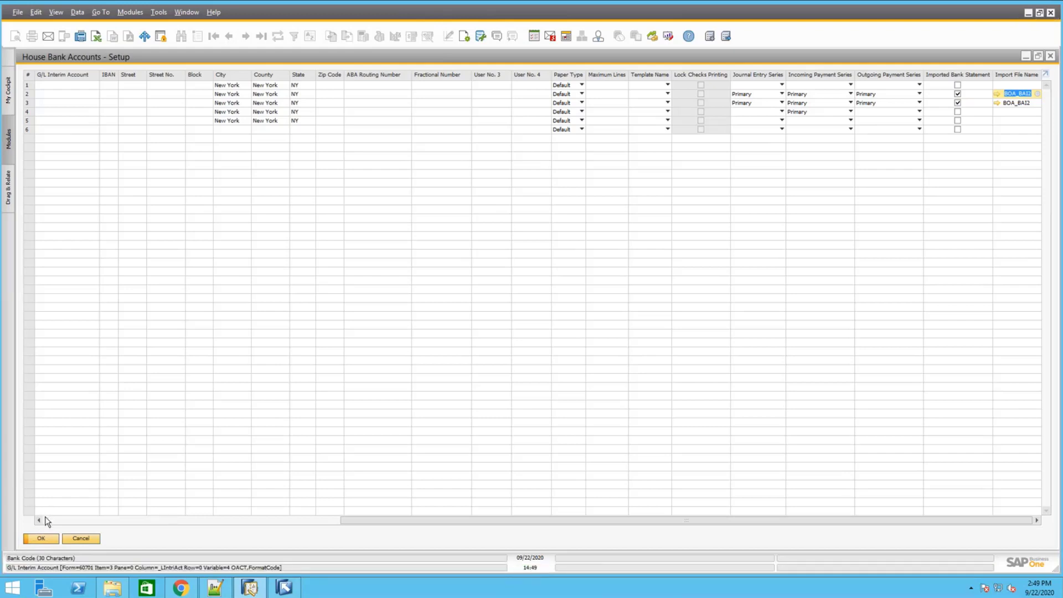
Go through Administration > Setup > Banking > Bank Statement Processing to Matching Criteria - Documents
left_click(43, 541)
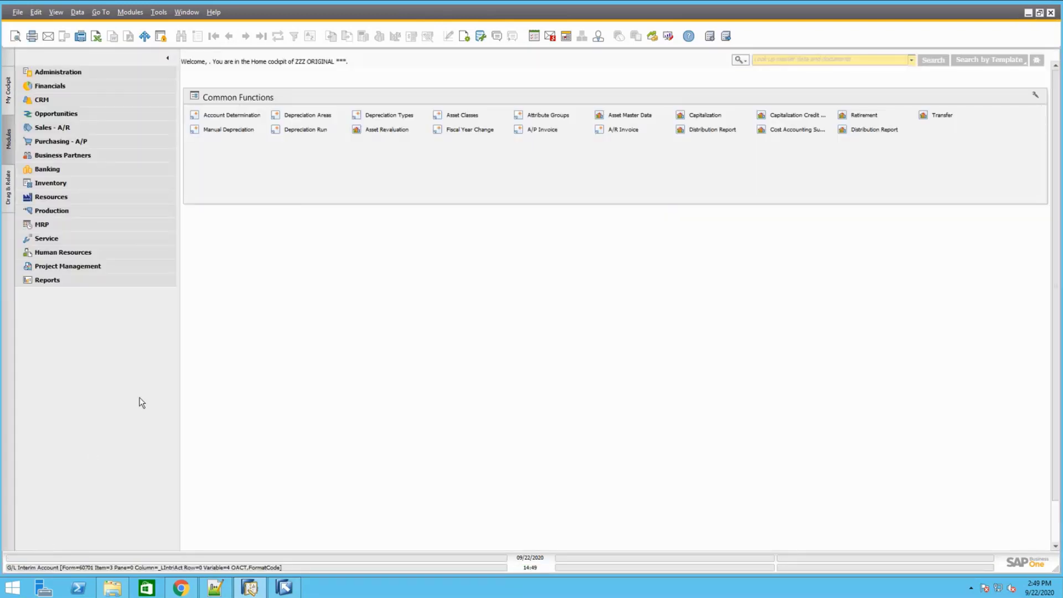
left_click(102, 71)
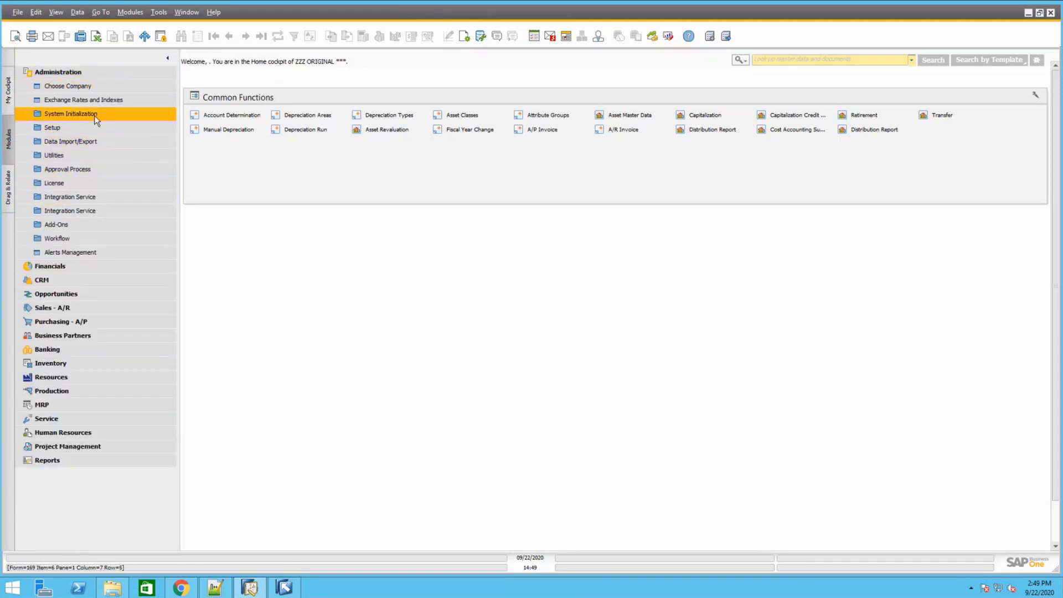
left_click(120, 129)
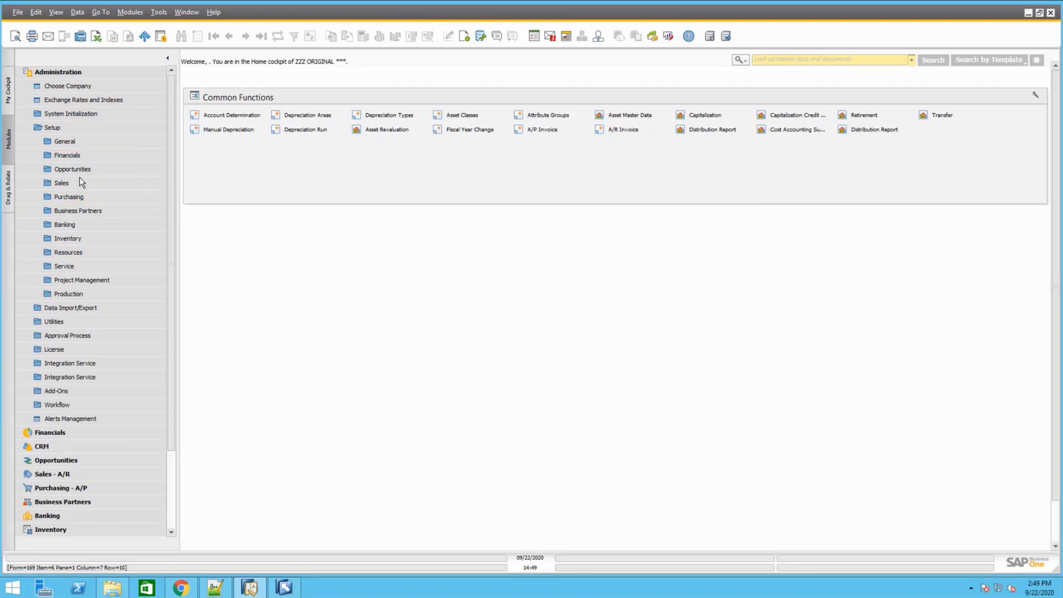
left_click(95, 224)
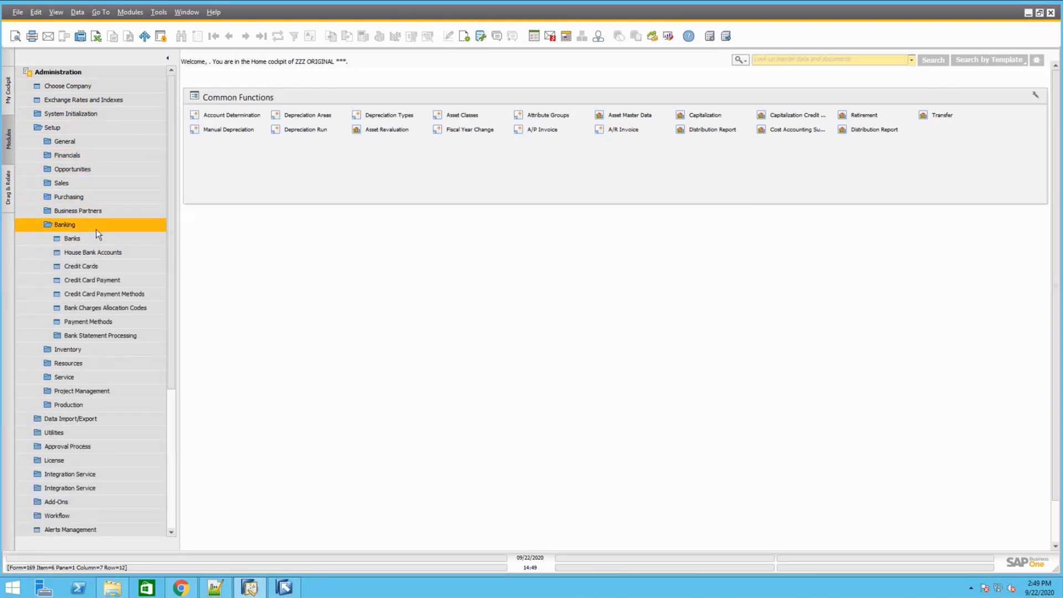
left_click(124, 339)
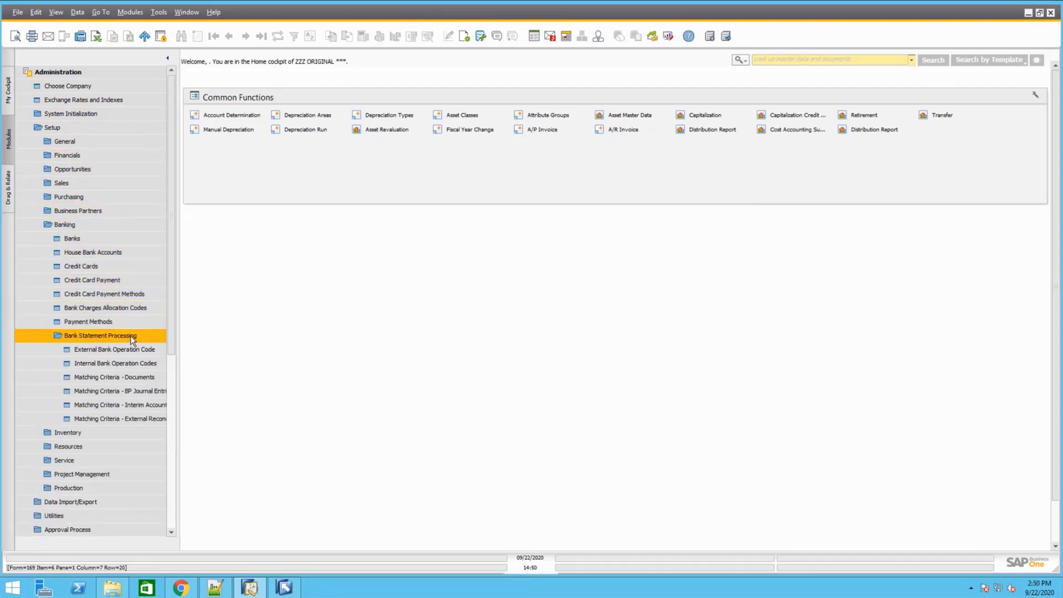
left_click(135, 378)
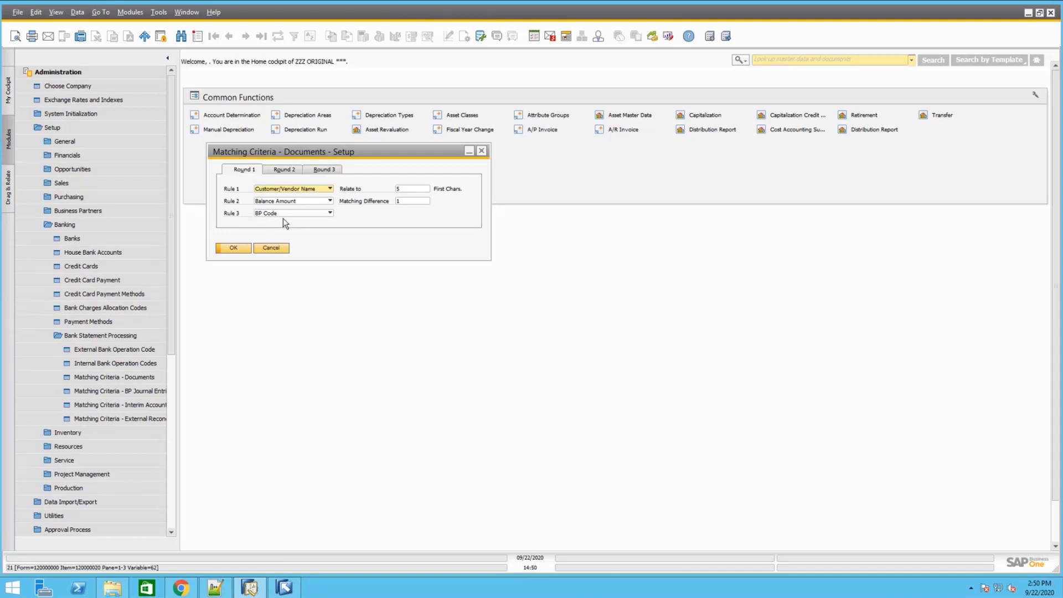
Keep BP Code as Rule 3, review Rounds 2 and 3, and save the document matching criteria
left_click(331, 216)
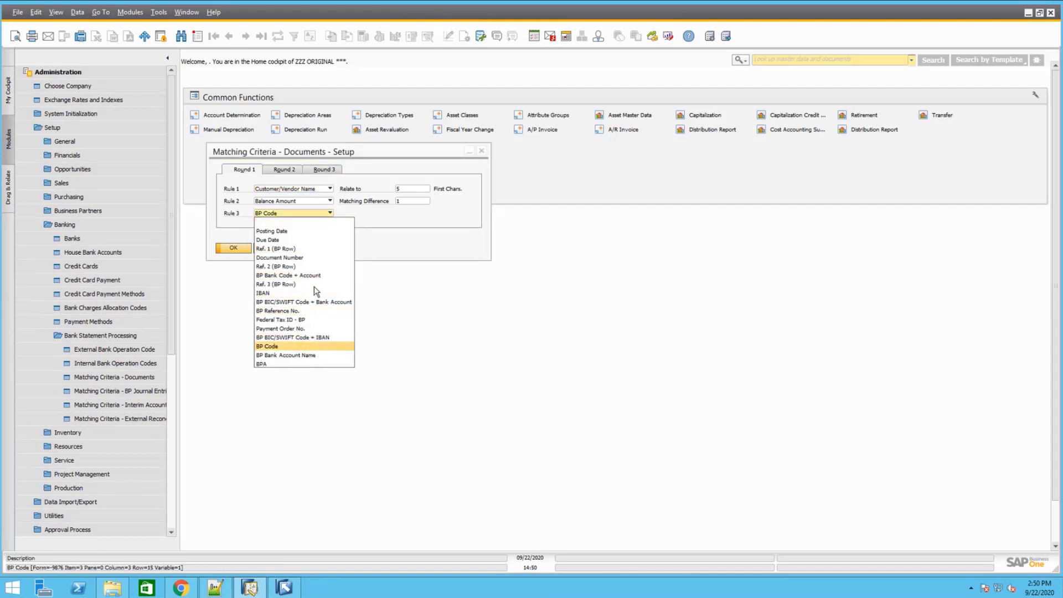
left_click(373, 222)
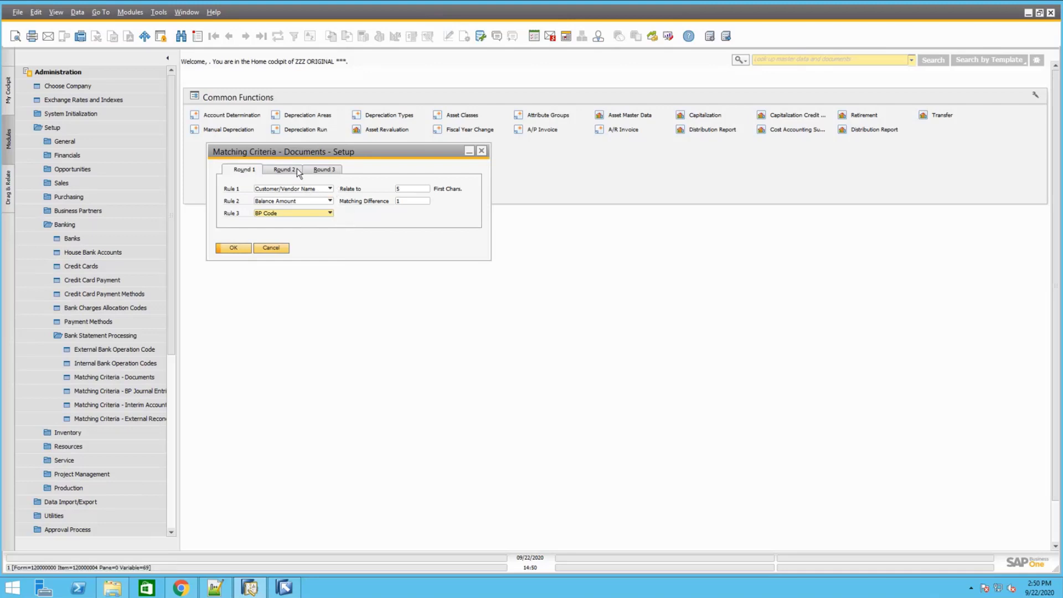
left_click(282, 174)
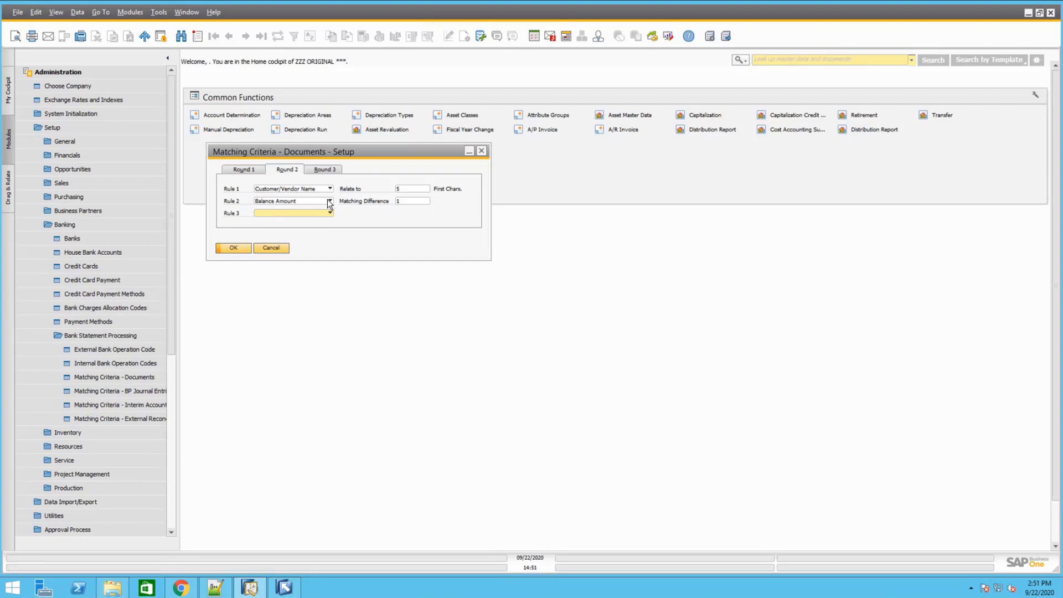
left_click(325, 170)
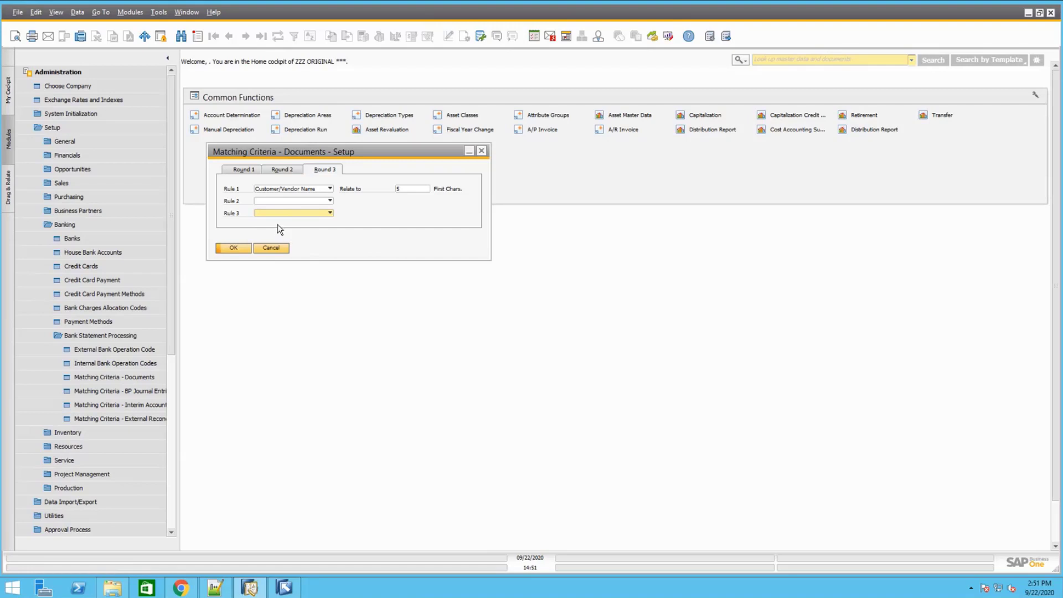
left_click(251, 172)
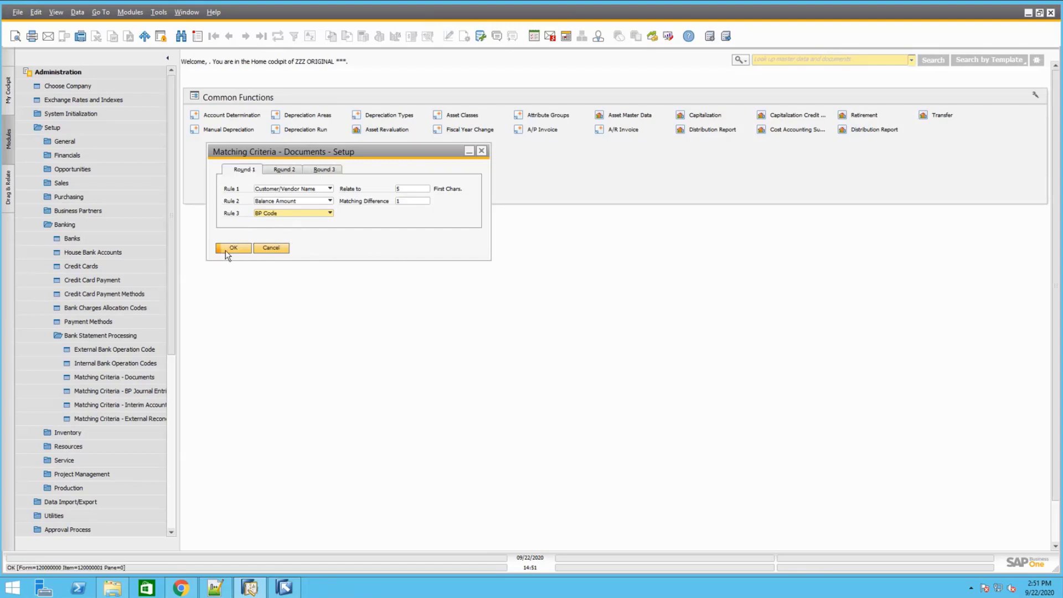
left_click(226, 250)
left_click(108, 335)
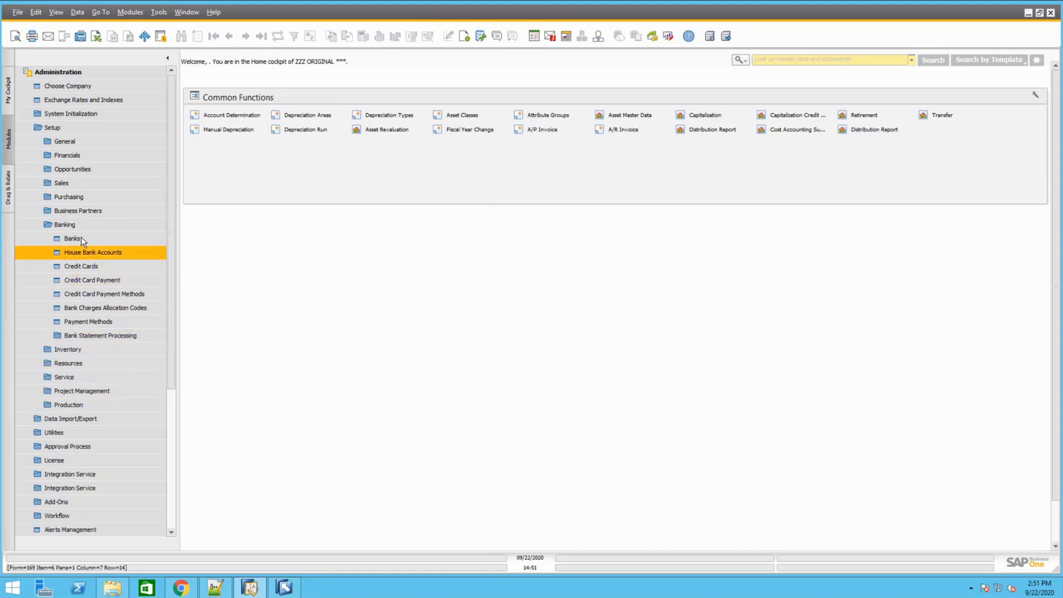
Collapse Administration and open Bank Statement Processing under Banking
left_click(84, 223)
left_click(68, 127)
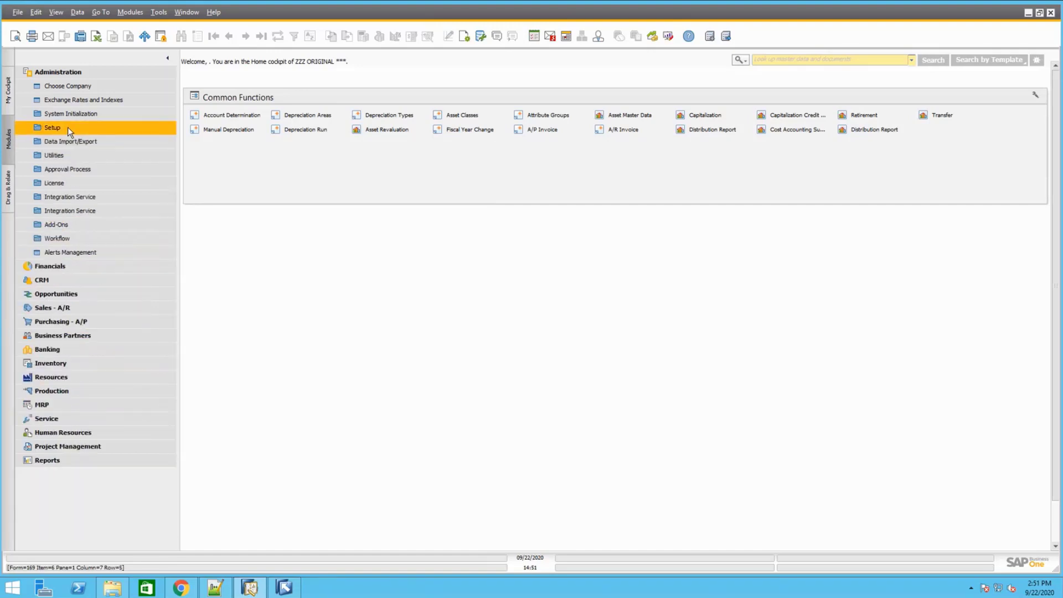
left_click(91, 71)
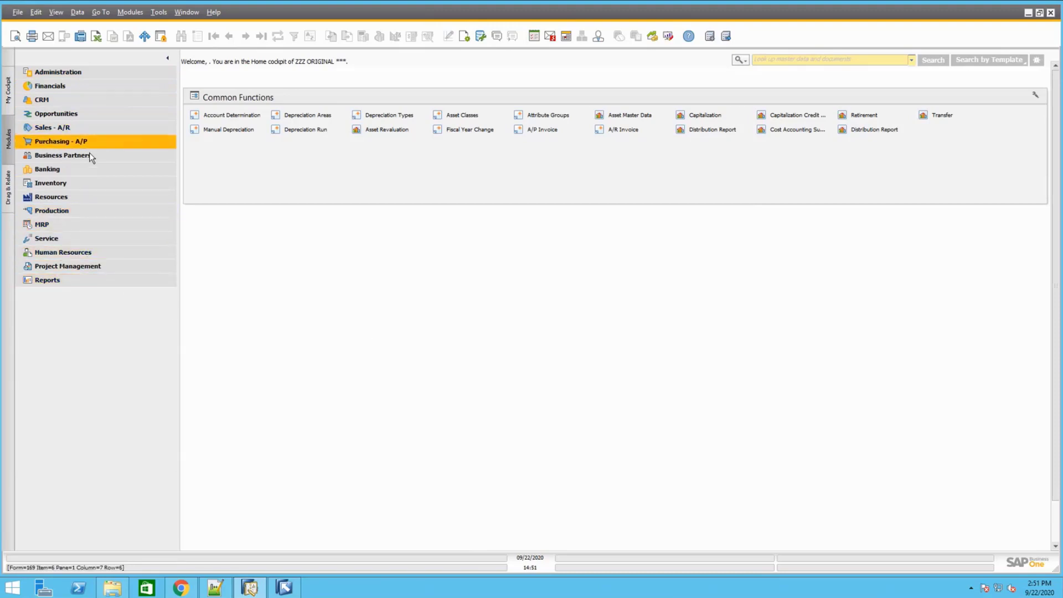
left_click(58, 167)
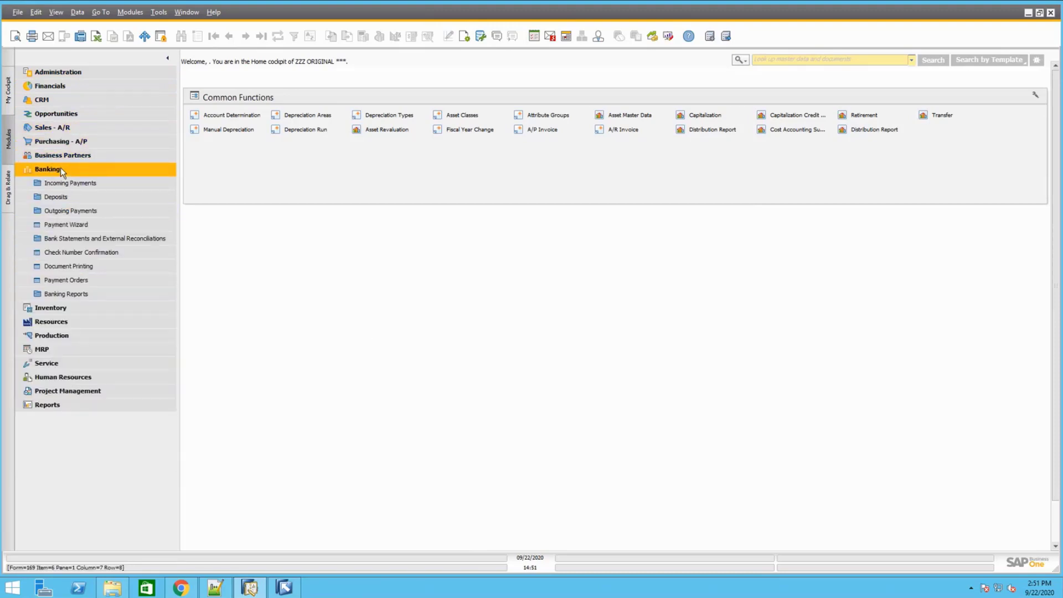
left_click(98, 240)
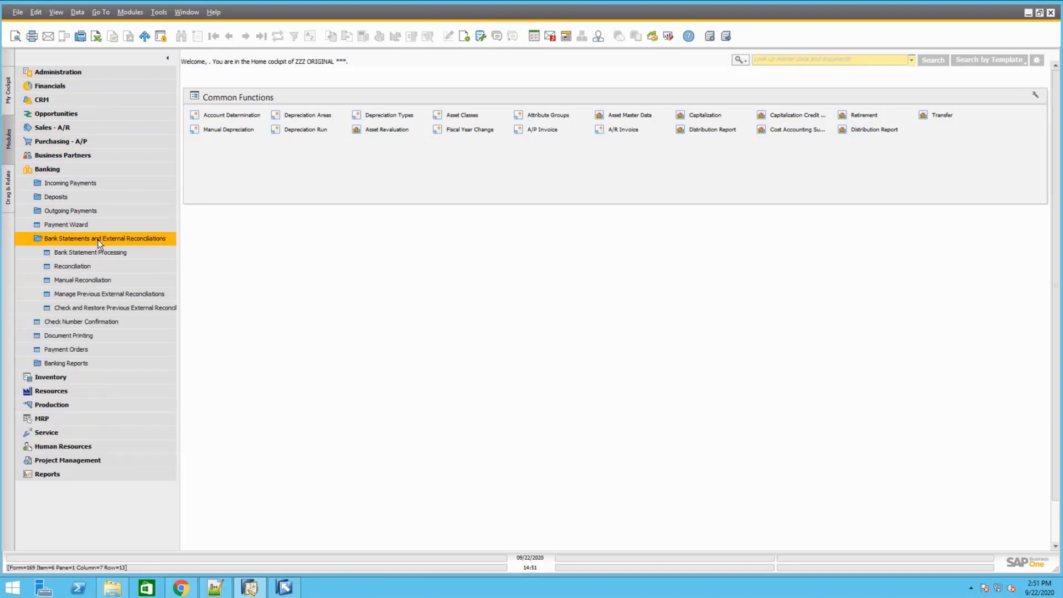
left_click(101, 257)
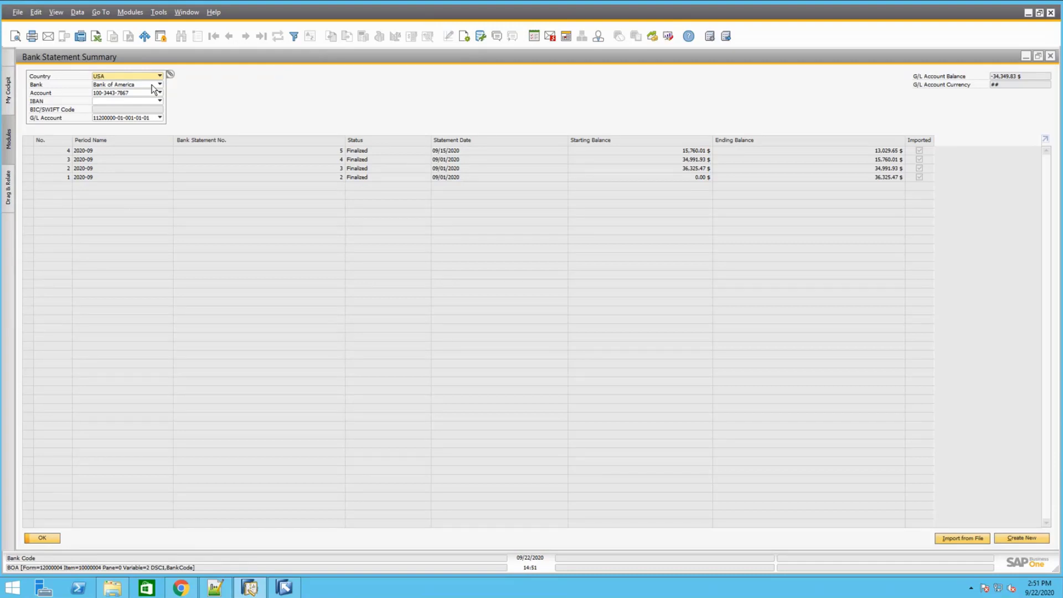
Select the Bank of America account, then bring up TEST_BAI2.txt in Notepad++
left_click(142, 93)
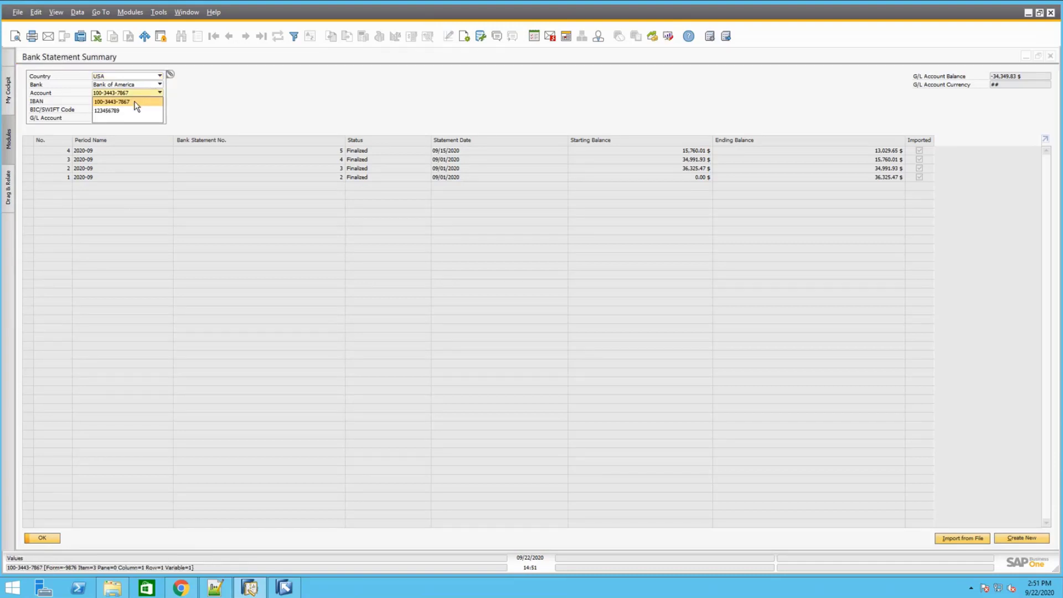
left_click(139, 102)
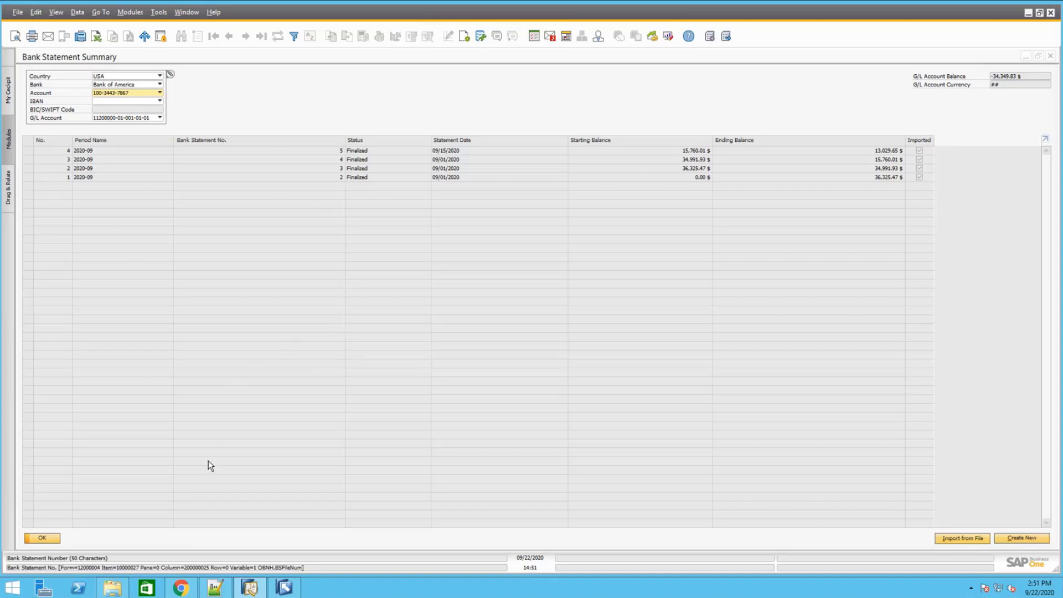
left_click(216, 587)
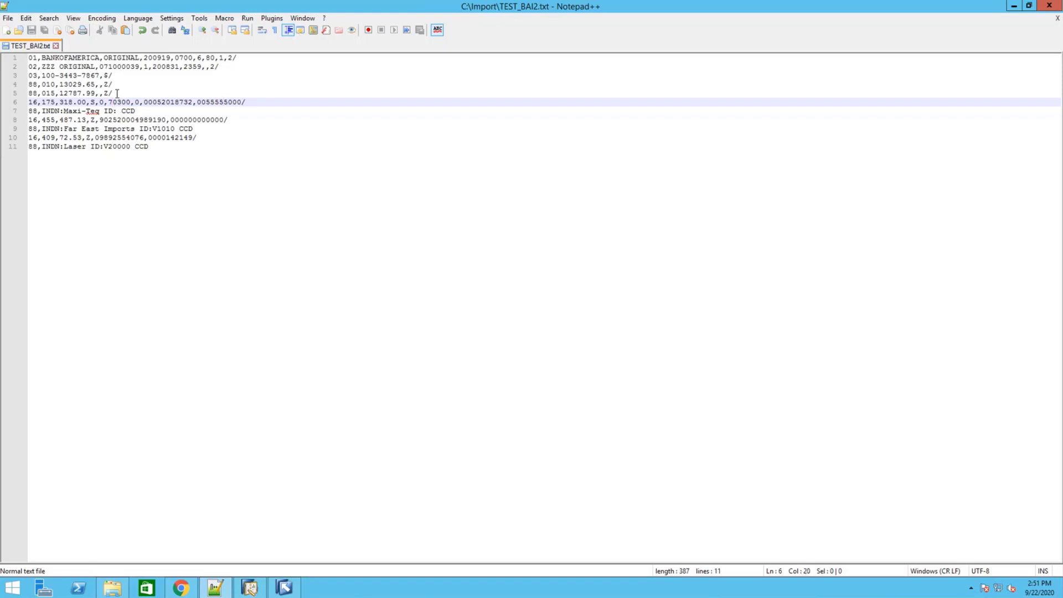
left_click_drag(117, 93, 30, 61)
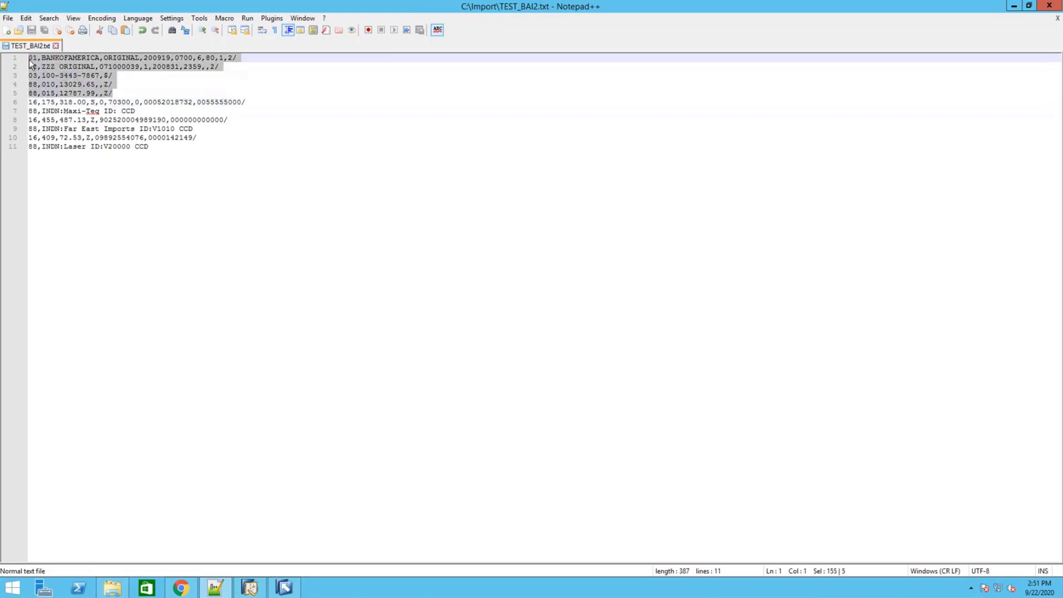
left_click(142, 110)
left_click_drag(133, 111, 34, 106)
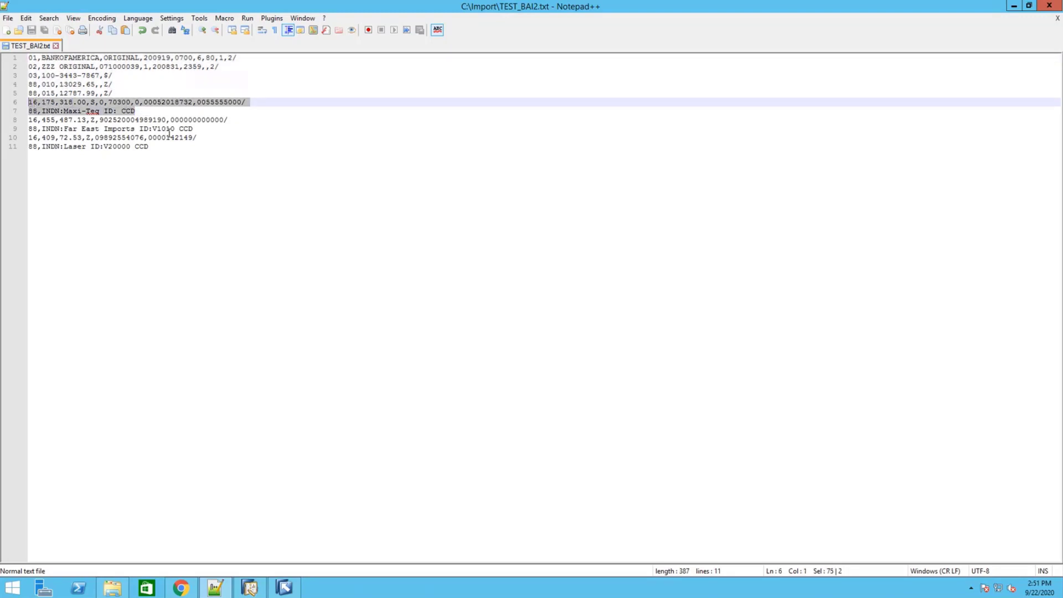
left_click_drag(194, 129, 28, 120)
left_click_drag(156, 147, 37, 138)
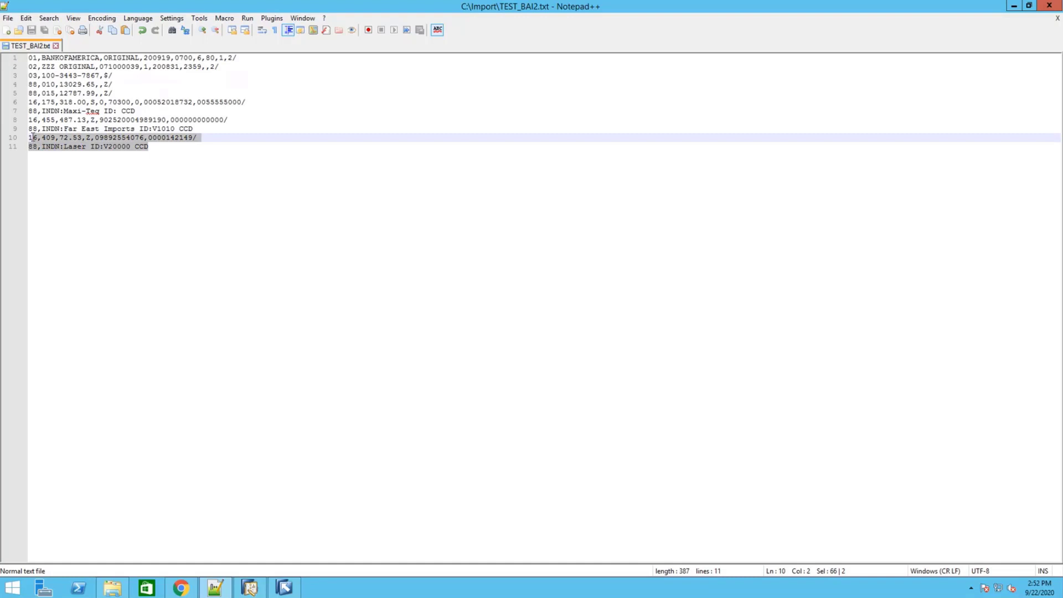
left_click(170, 170)
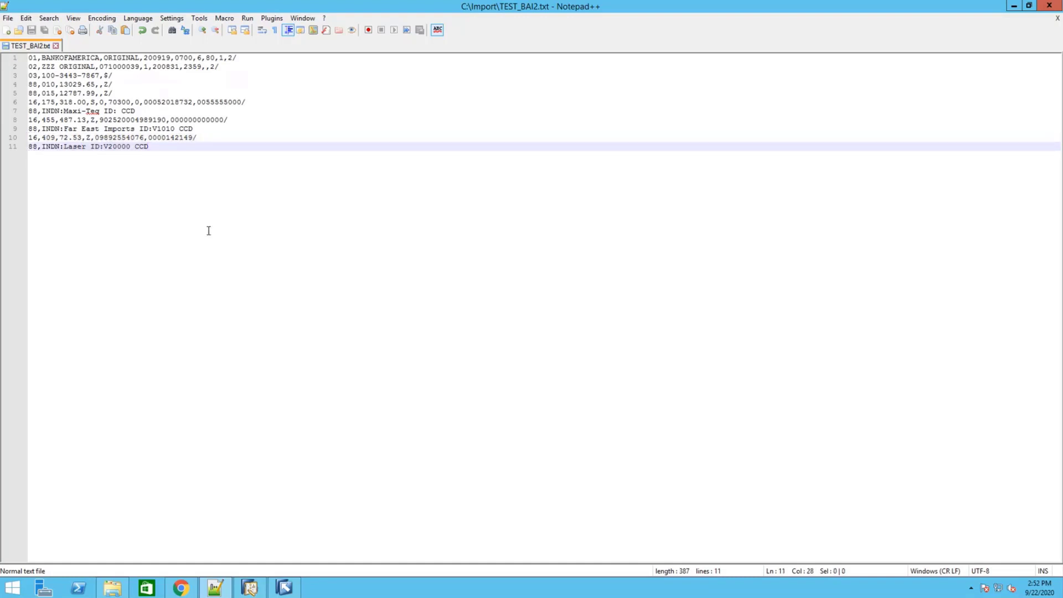
Import C:\Import\TEST_BAI2.txt from file into the bank statement summary, creating statement #6
left_click(214, 586)
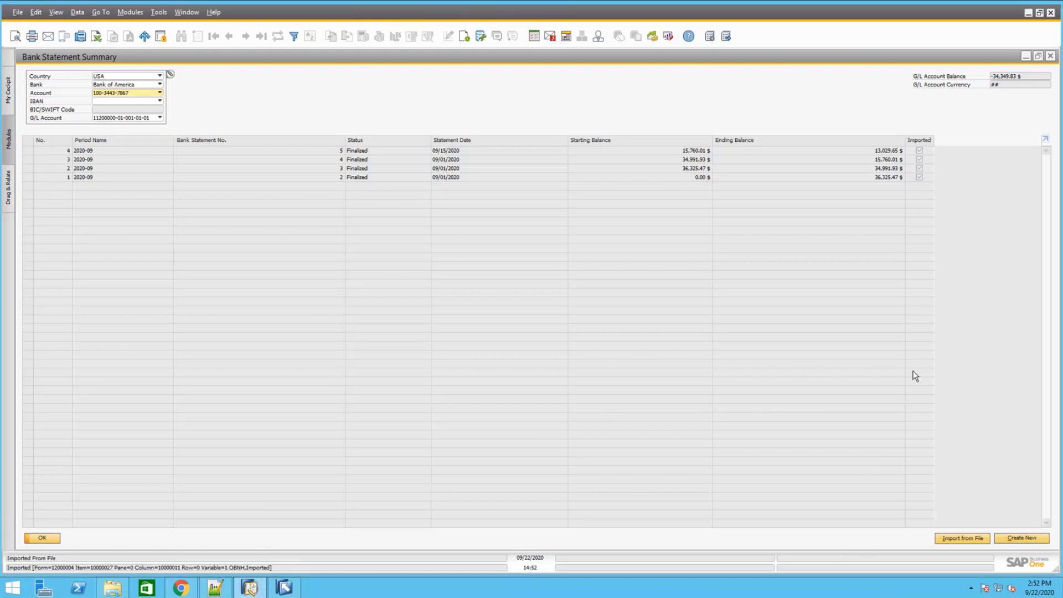
left_click(966, 538)
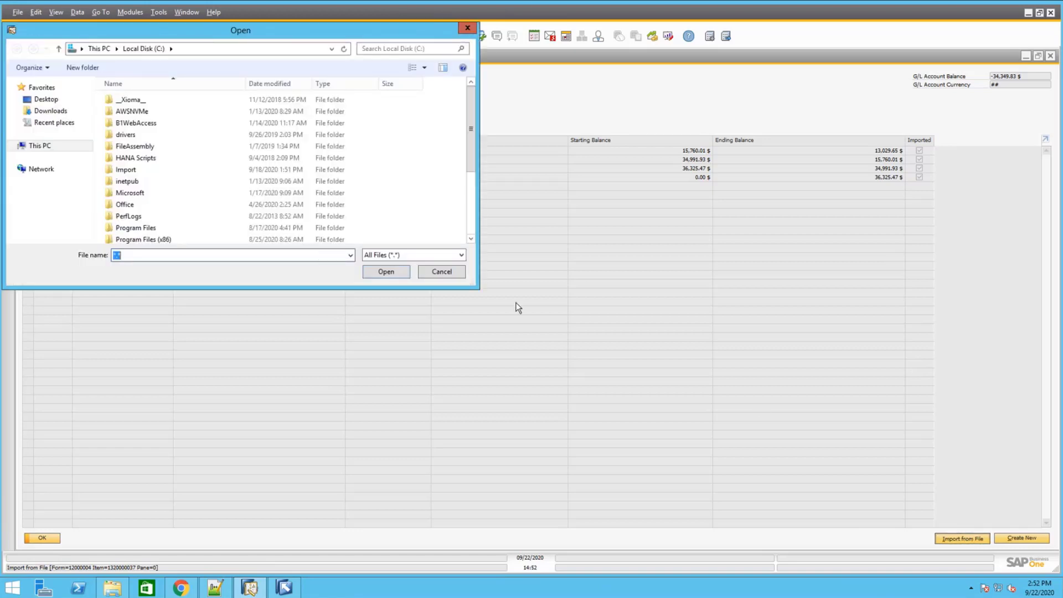
double_click(139, 171)
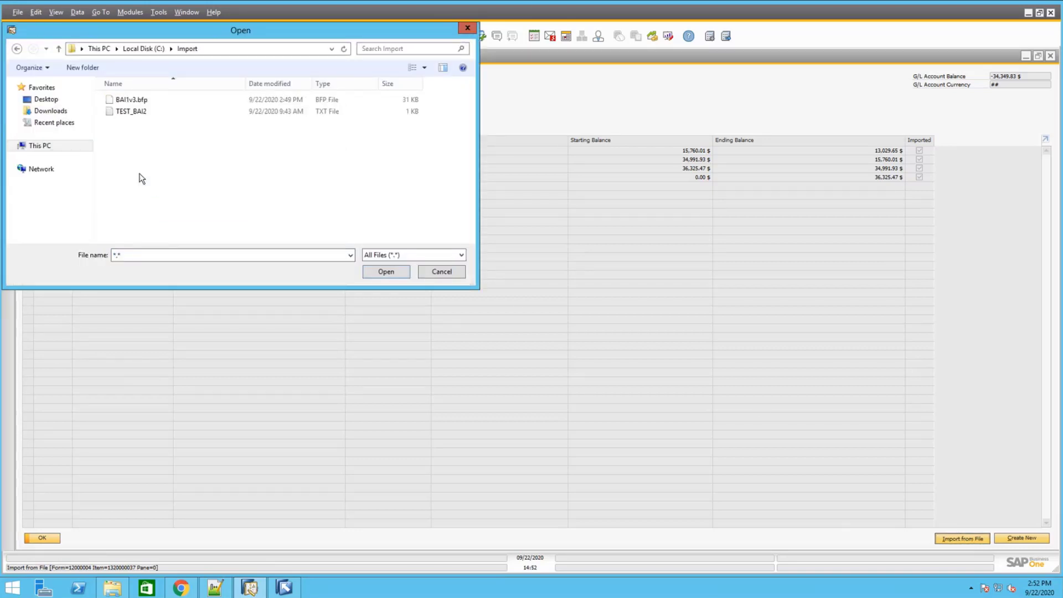
left_click(134, 113)
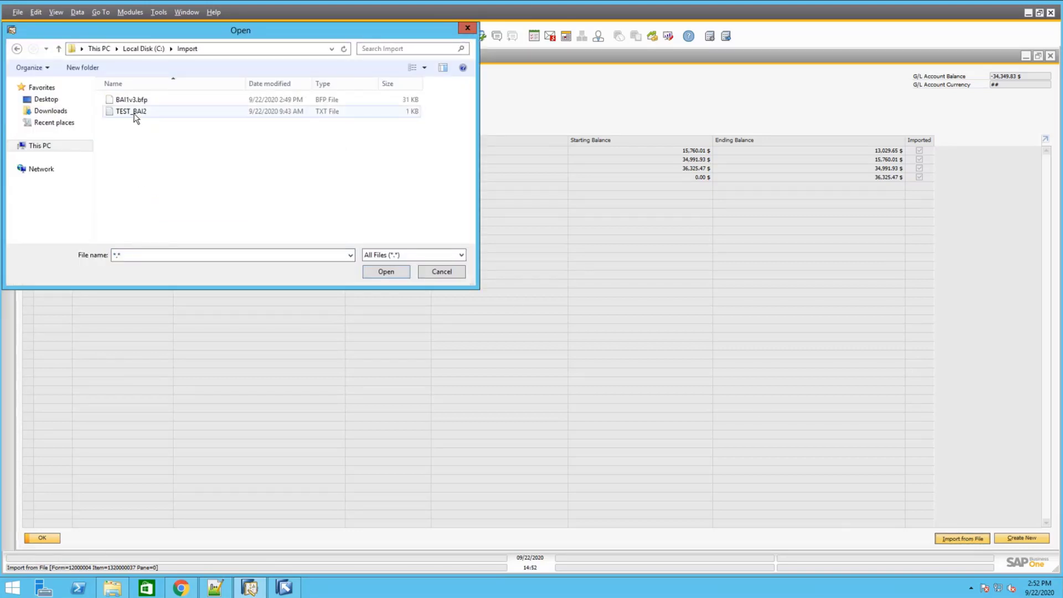
left_click(386, 271)
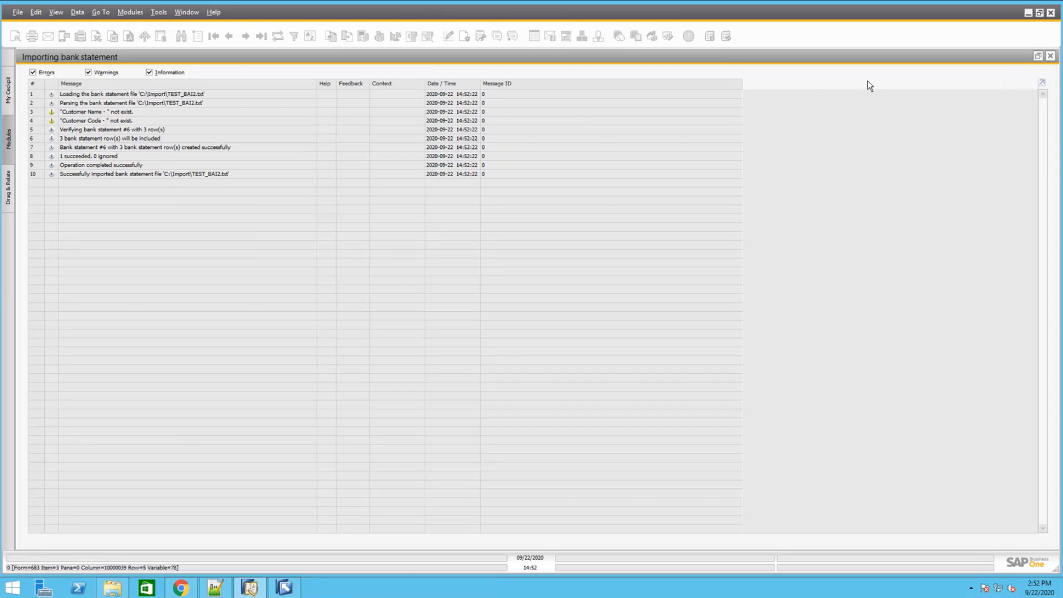
left_click(1051, 55)
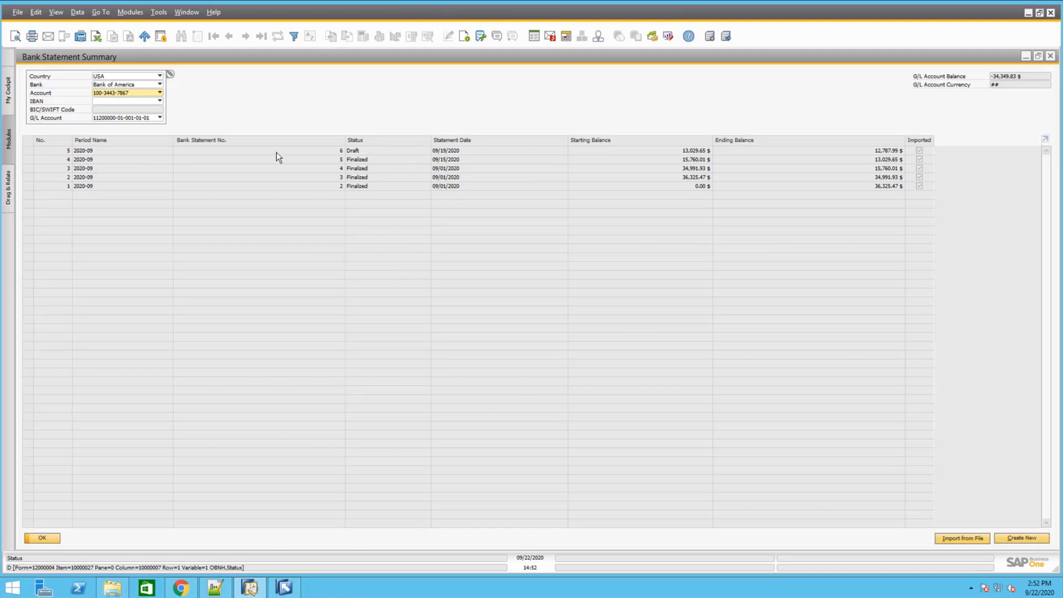
double_click(326, 152)
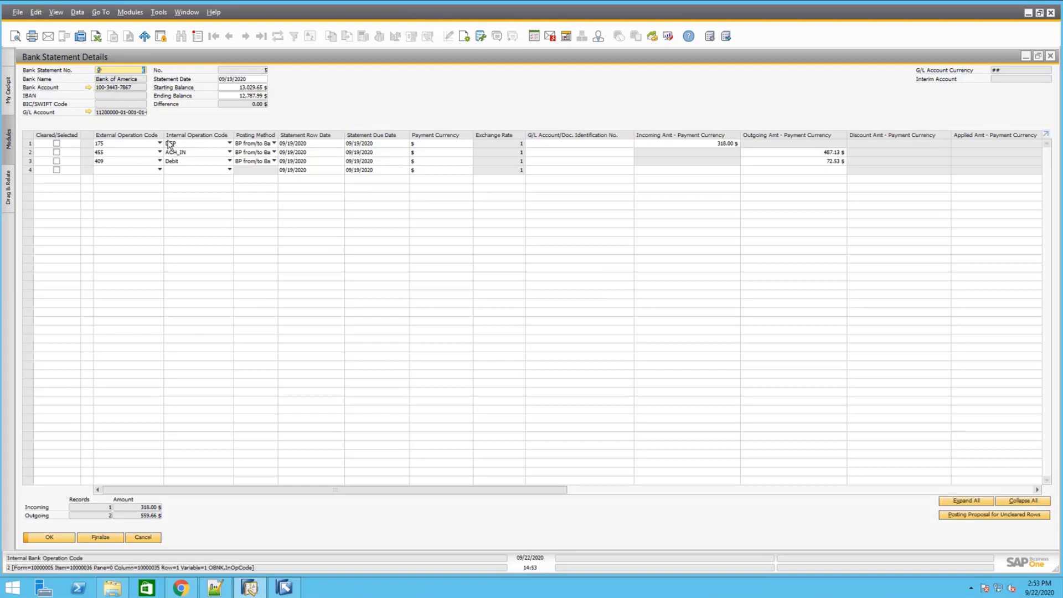
left_click(251, 89)
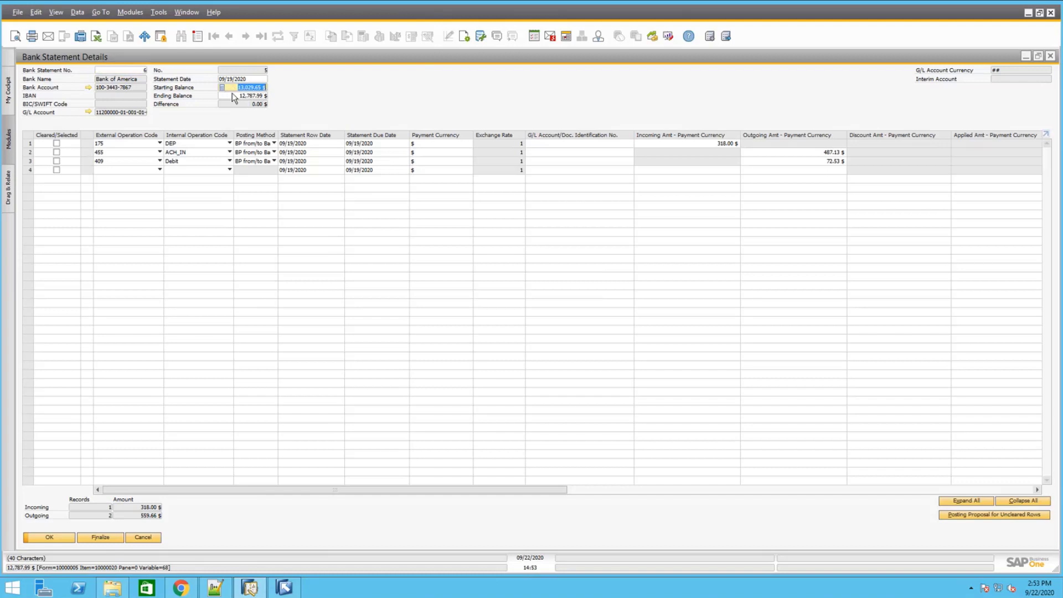
left_click(232, 95)
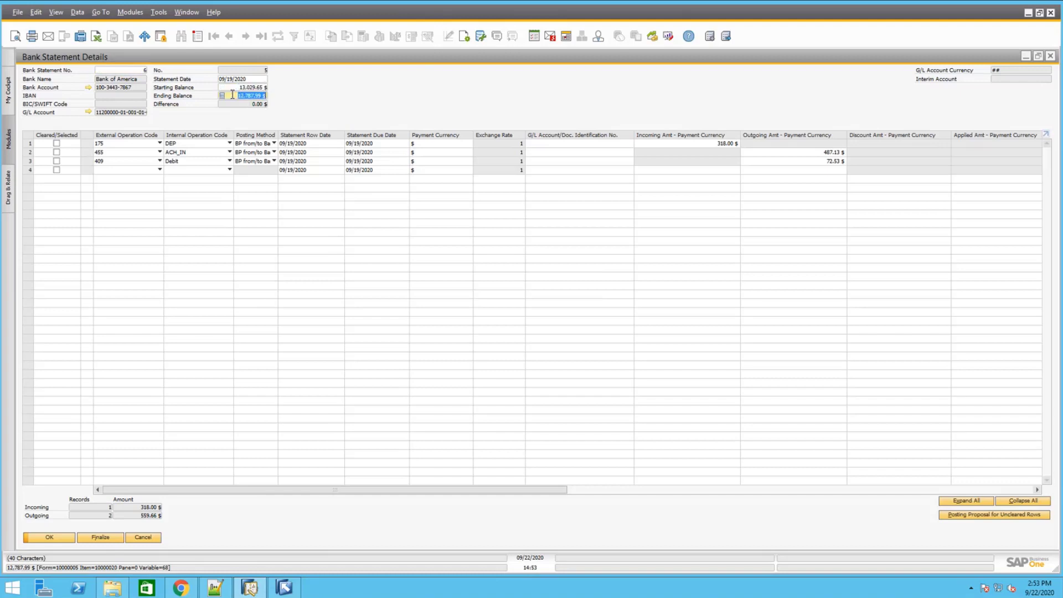
left_click(142, 145)
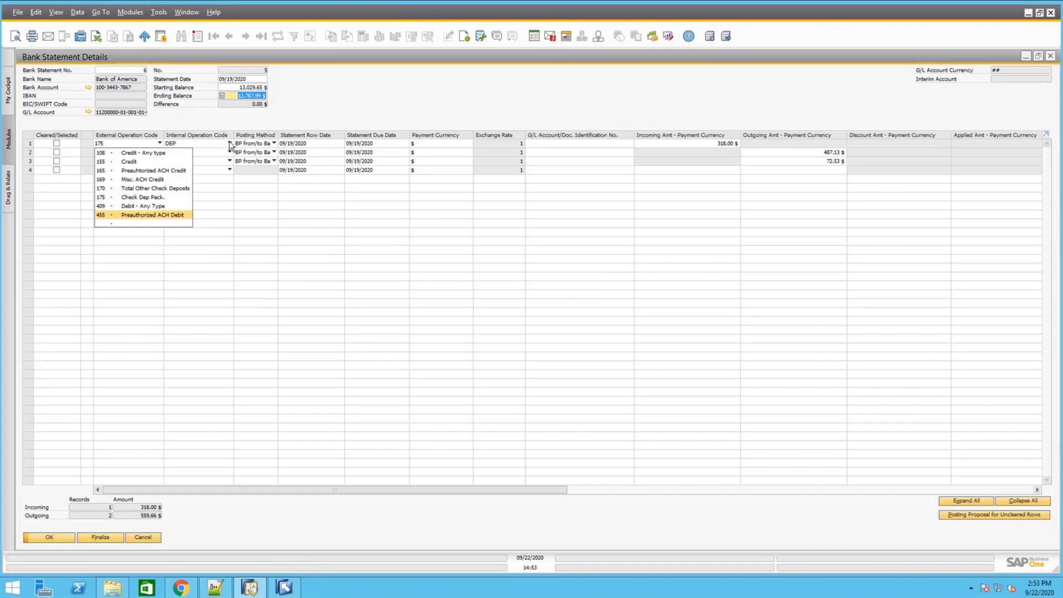
left_click(133, 145)
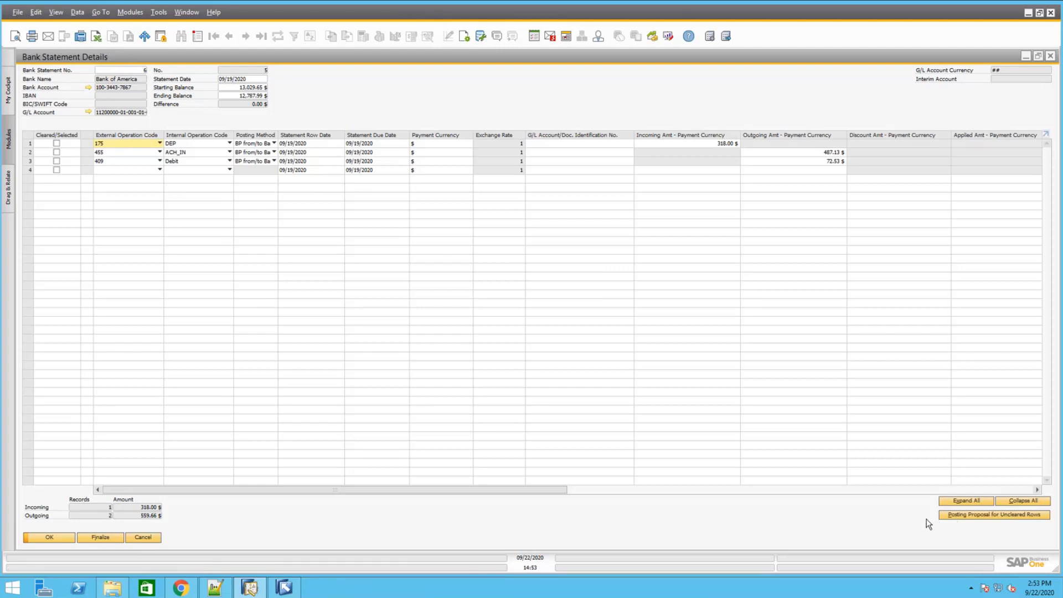
Run the posting proposal for uncleared rows and move into row 3's business partner fields
left_click(960, 516)
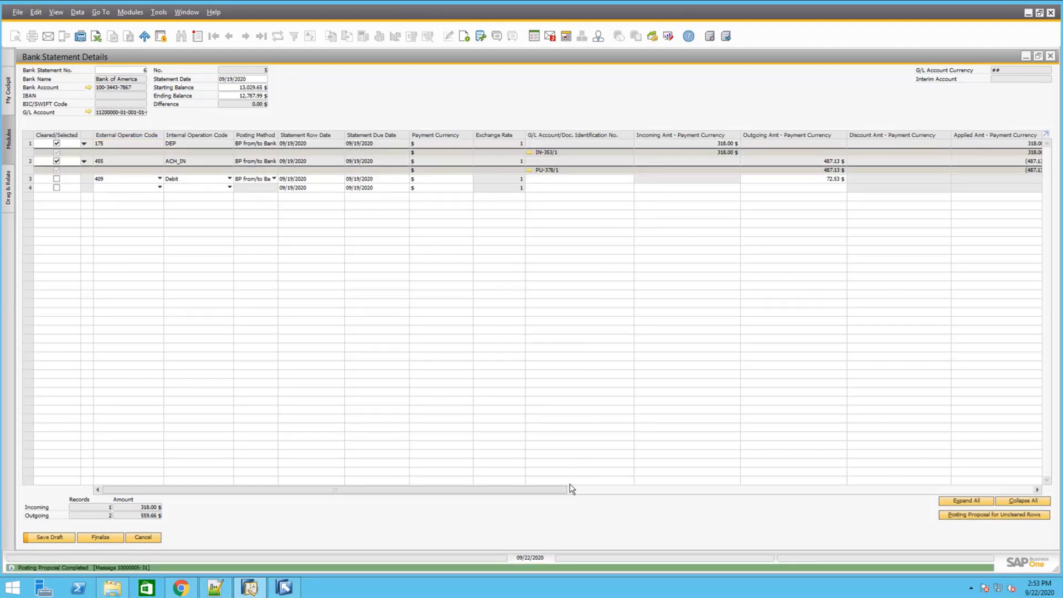
left_click_drag(567, 493, 735, 491)
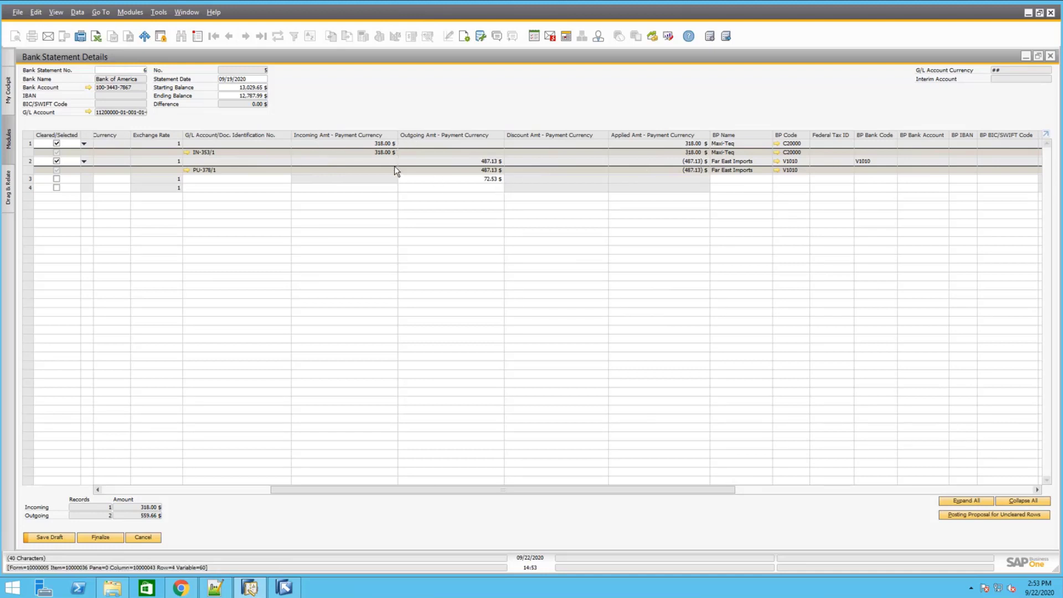
left_click(739, 180)
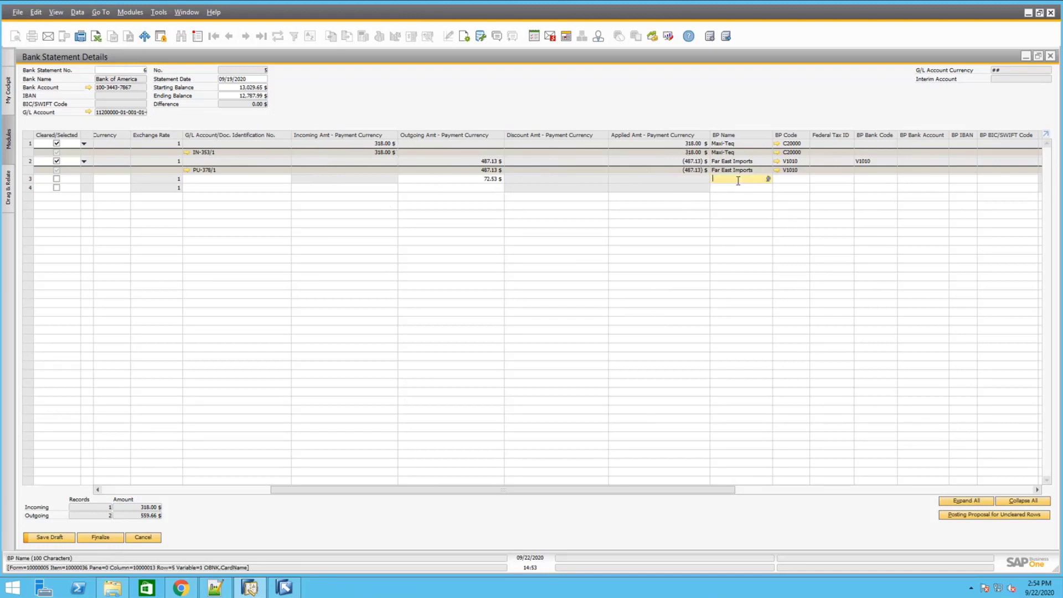
left_click(791, 179)
left_click(750, 178)
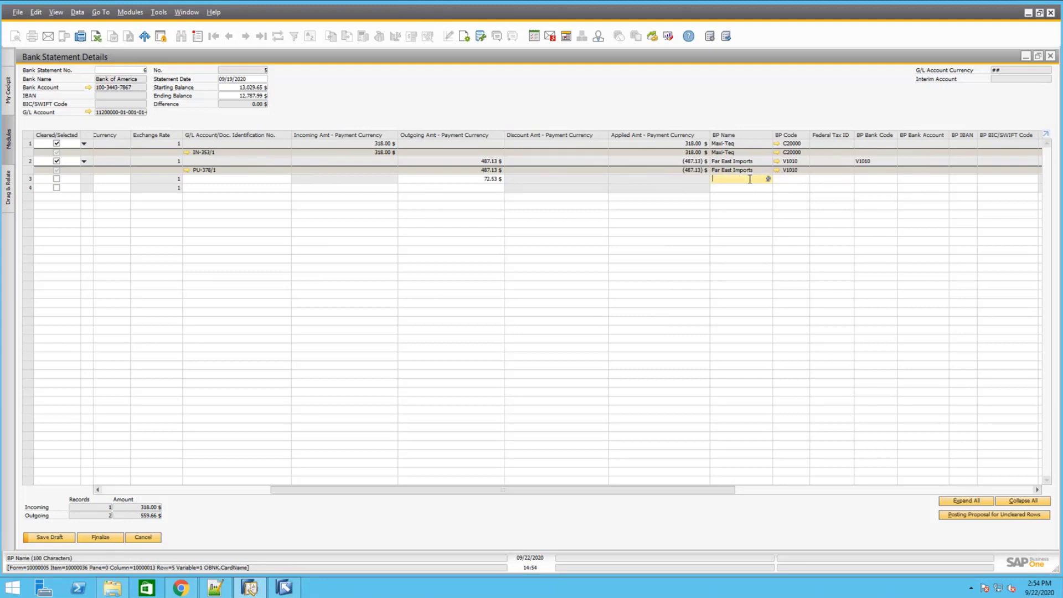
left_click(796, 180)
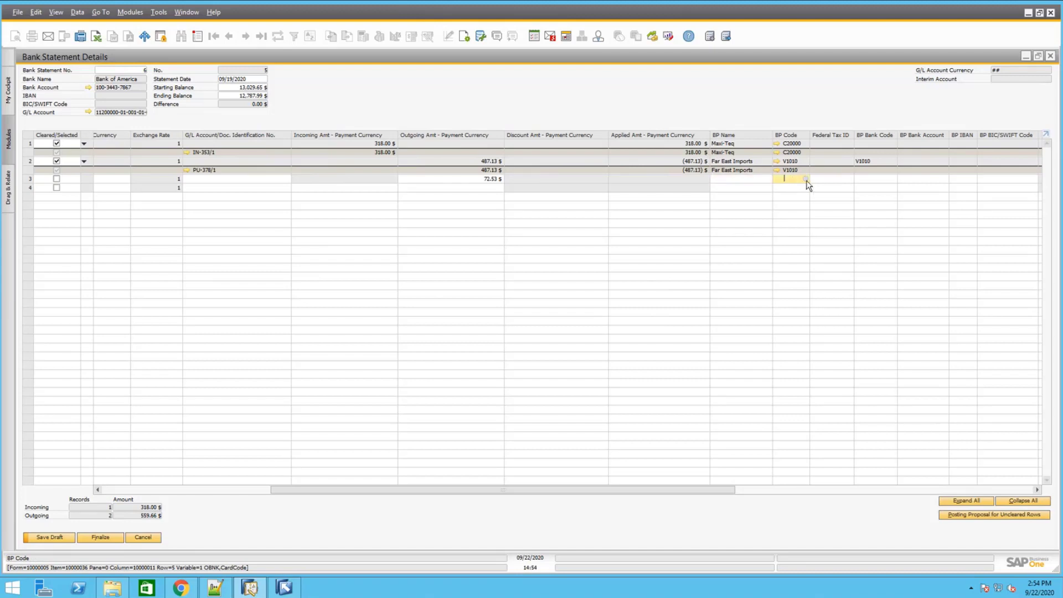
Assign Lasercom to row 3 and rerun the posting proposal to match PU-402/1 for 72.53
left_click(806, 179)
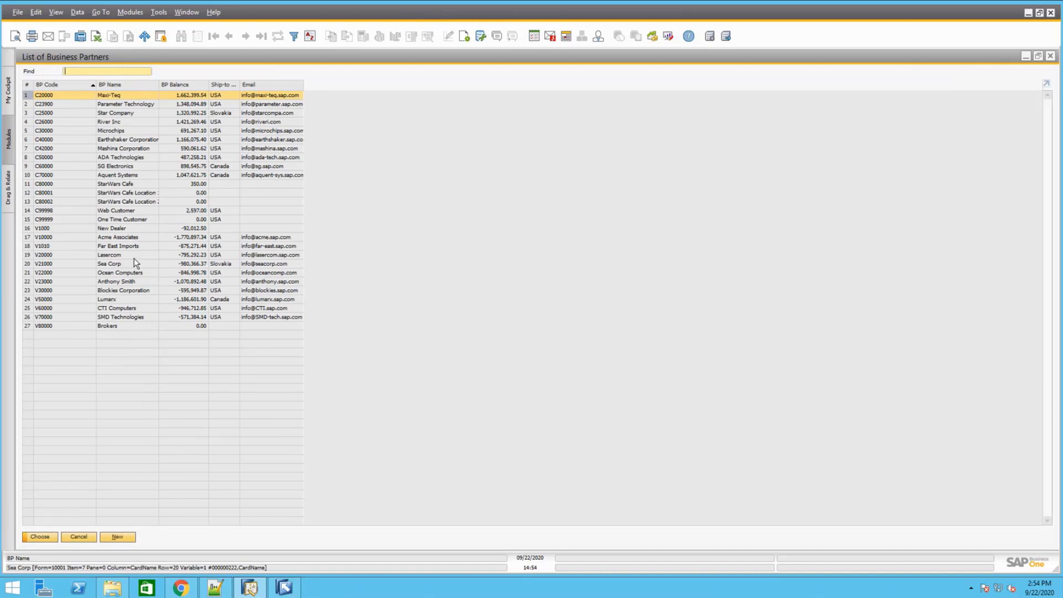
left_click(141, 258)
double_click(142, 262)
left_click(743, 183)
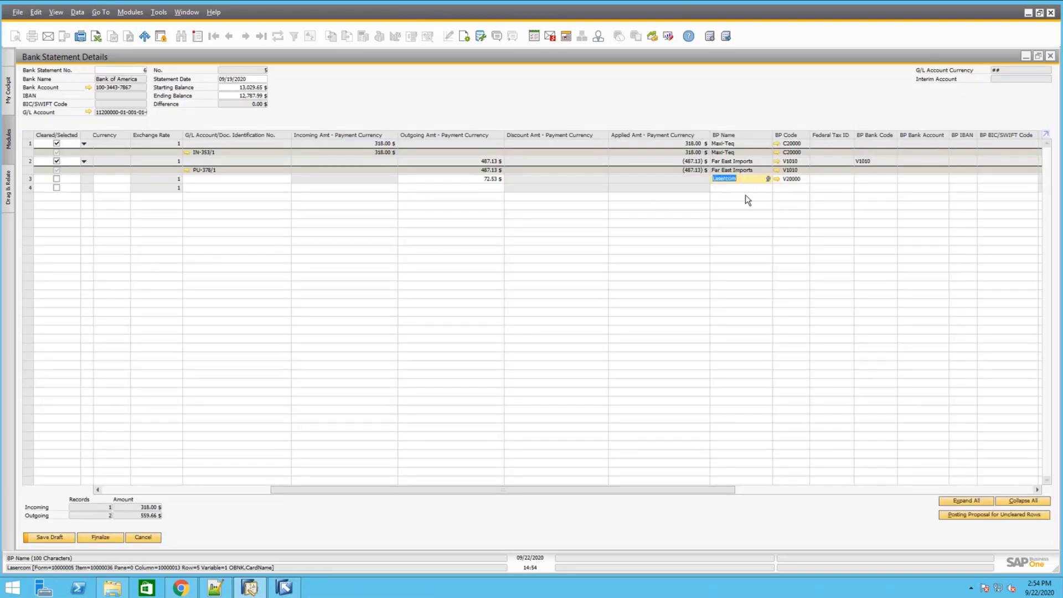
left_click(971, 517)
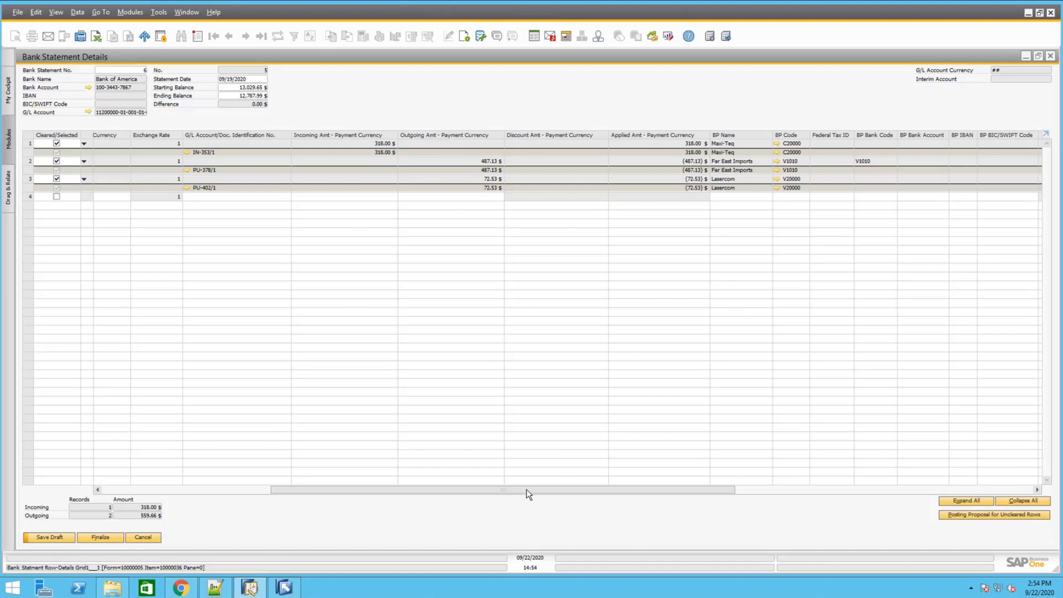
Scroll the statement grid back left and finalize bank statement #6
left_click_drag(528, 494, 192, 337)
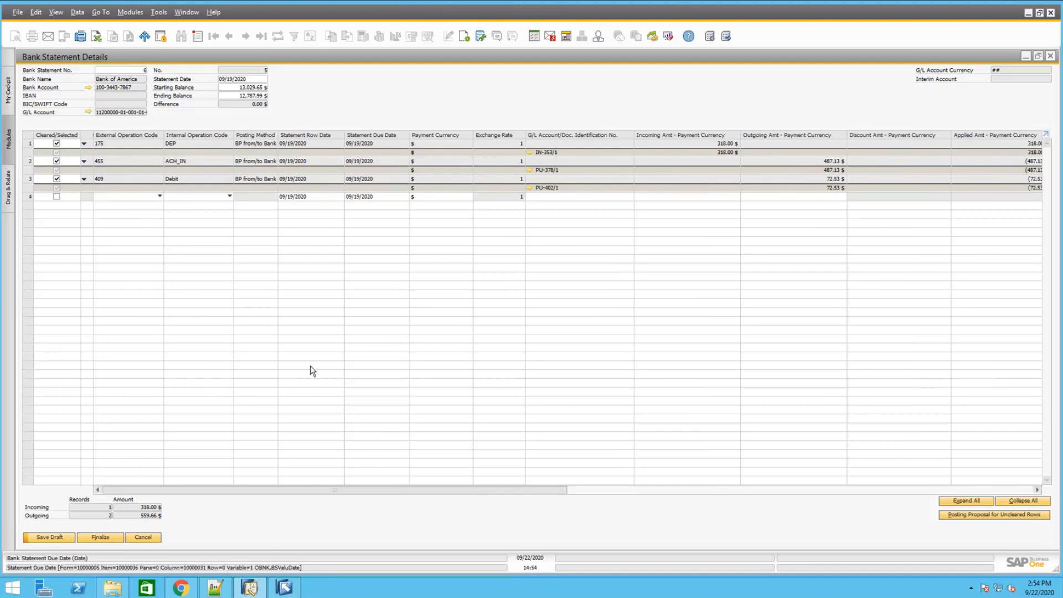
left_click(108, 538)
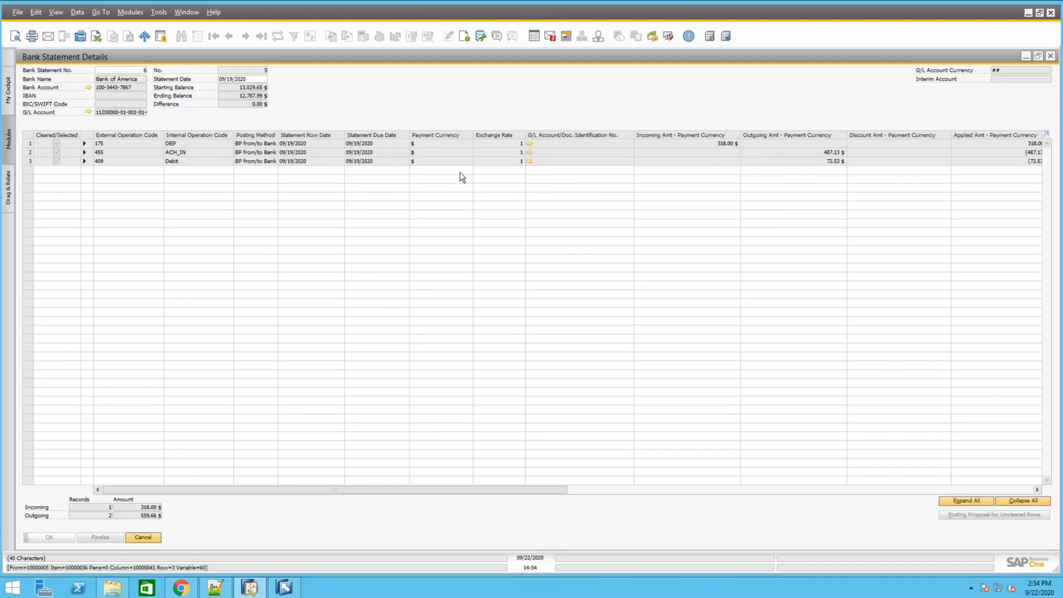
Open A/R invoice IN-353/1's relationship map, view incoming payment 239, then close all windows
left_click(84, 144)
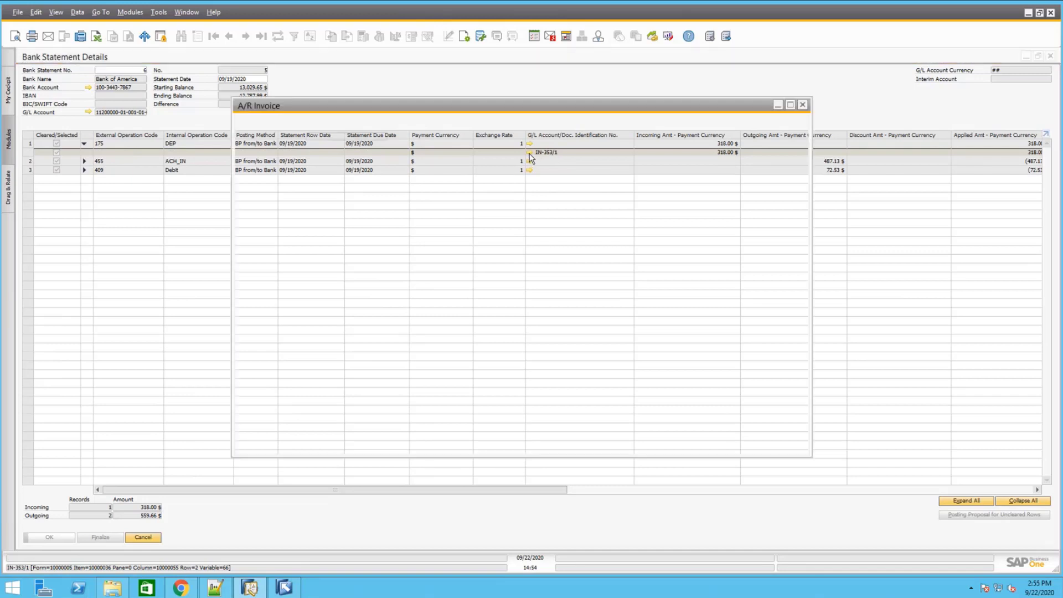
right_click(470, 145)
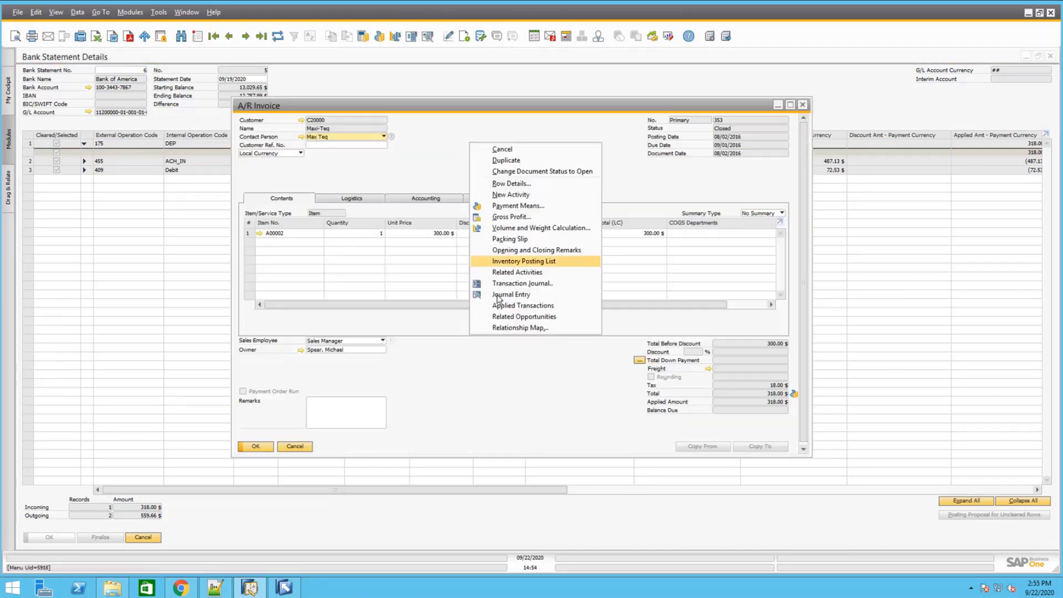
left_click(520, 328)
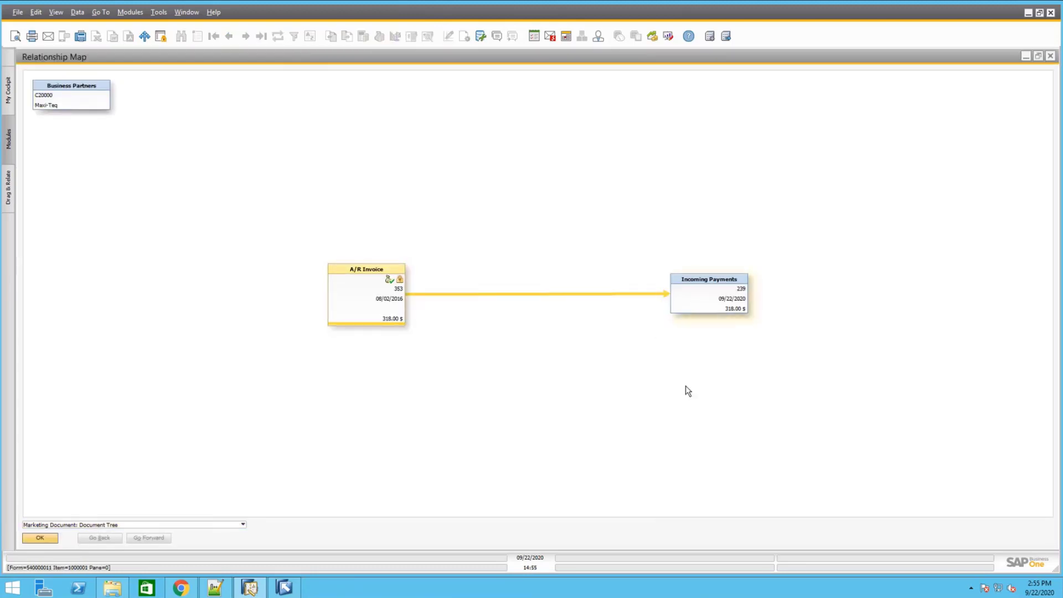
double_click(709, 295)
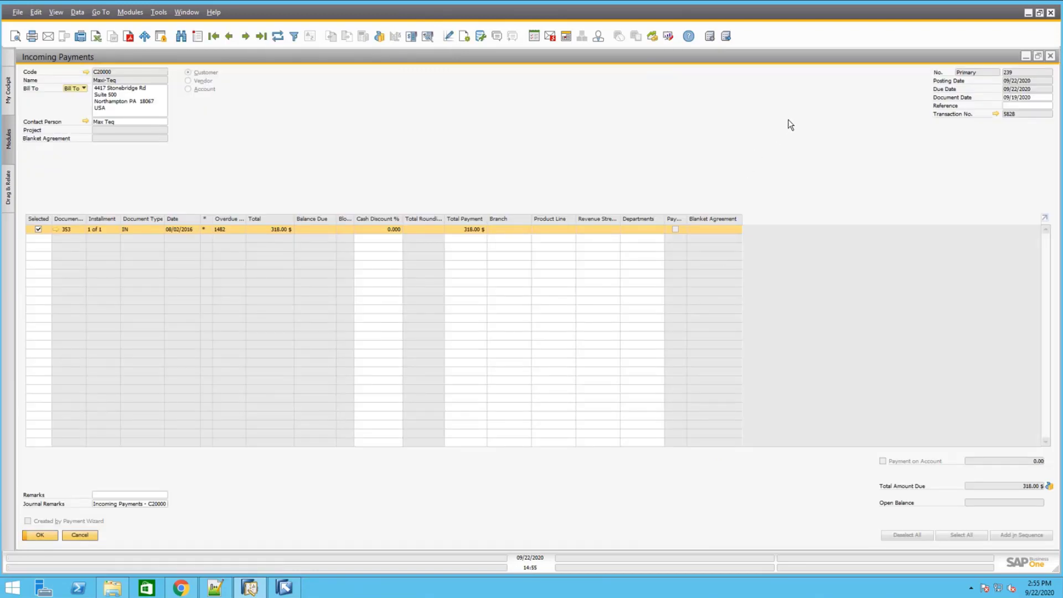
left_click(1051, 56)
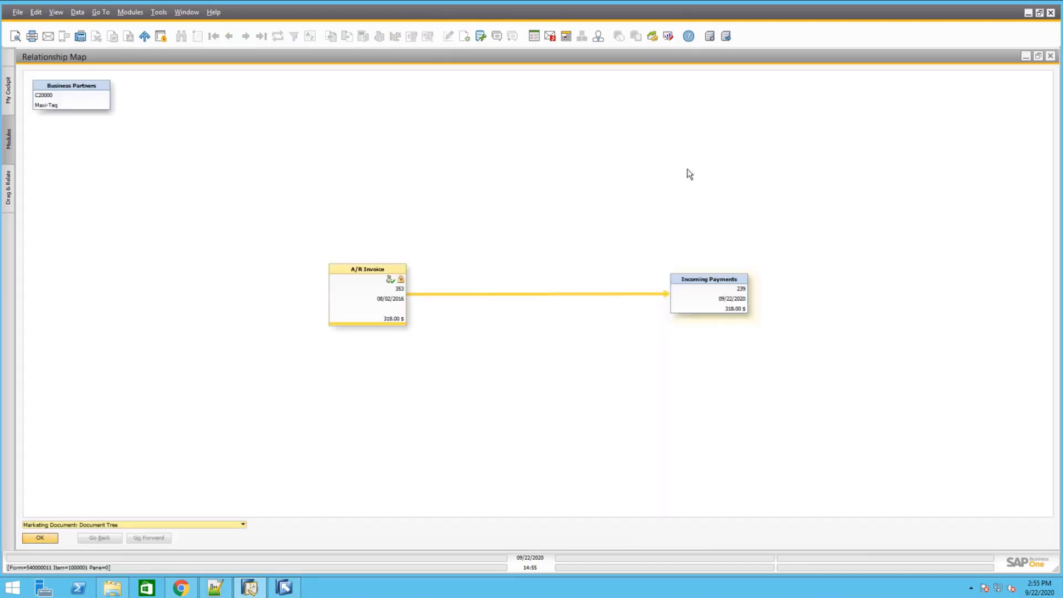
left_click(1051, 56)
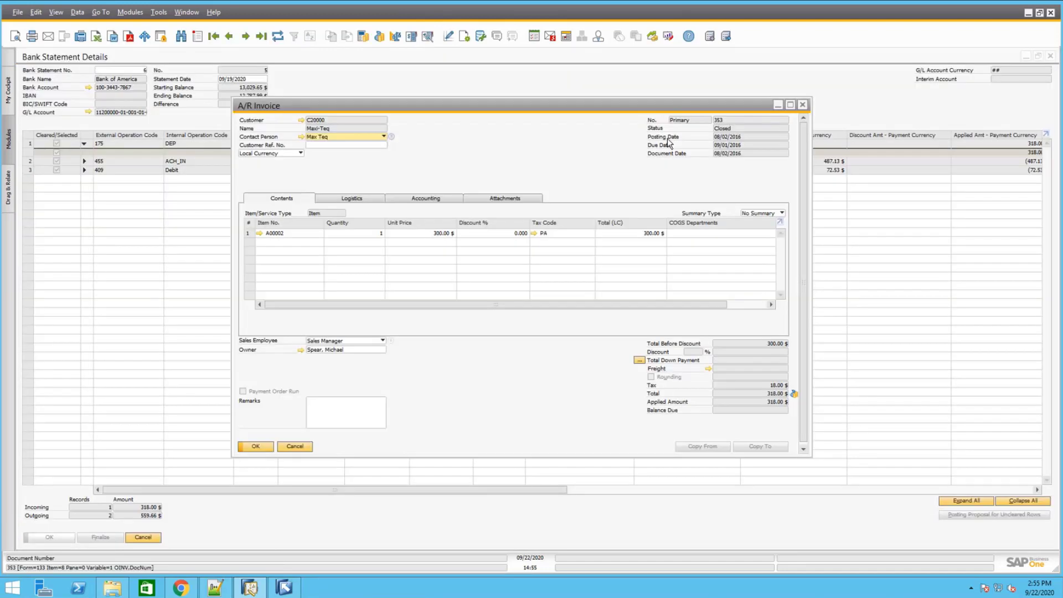
left_click(803, 105)
Glance at row 2's outgoing payment, then expand row 2 and open A/P invoice 378
left_click(530, 161)
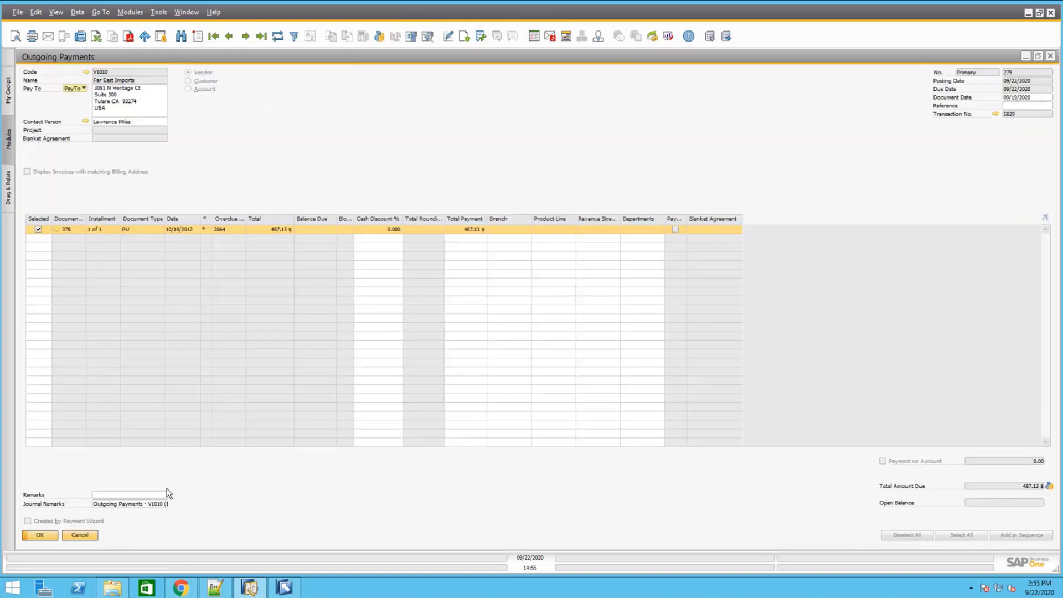
left_click(81, 535)
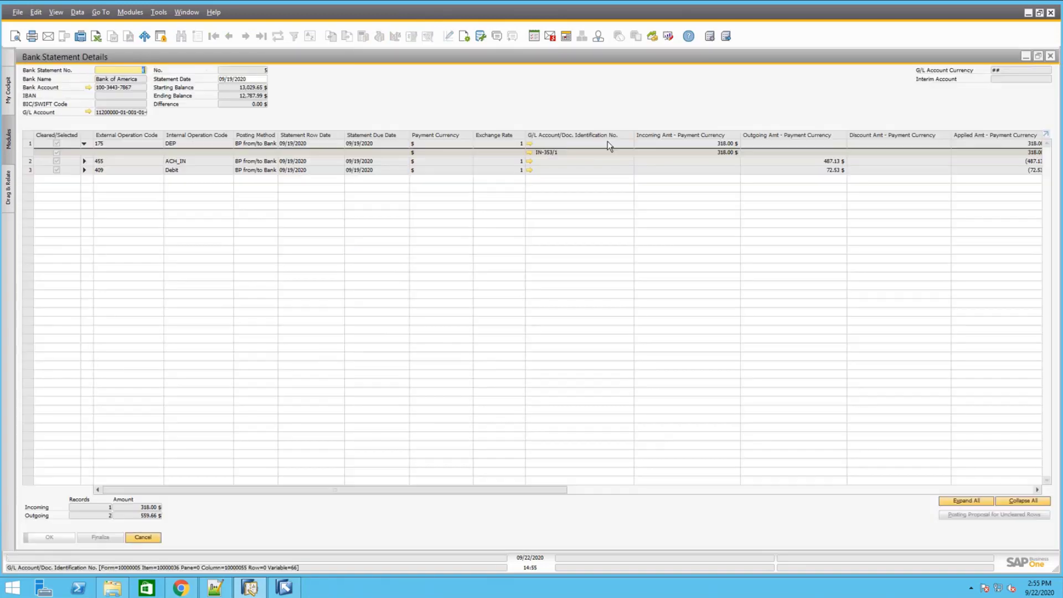
left_click(84, 161)
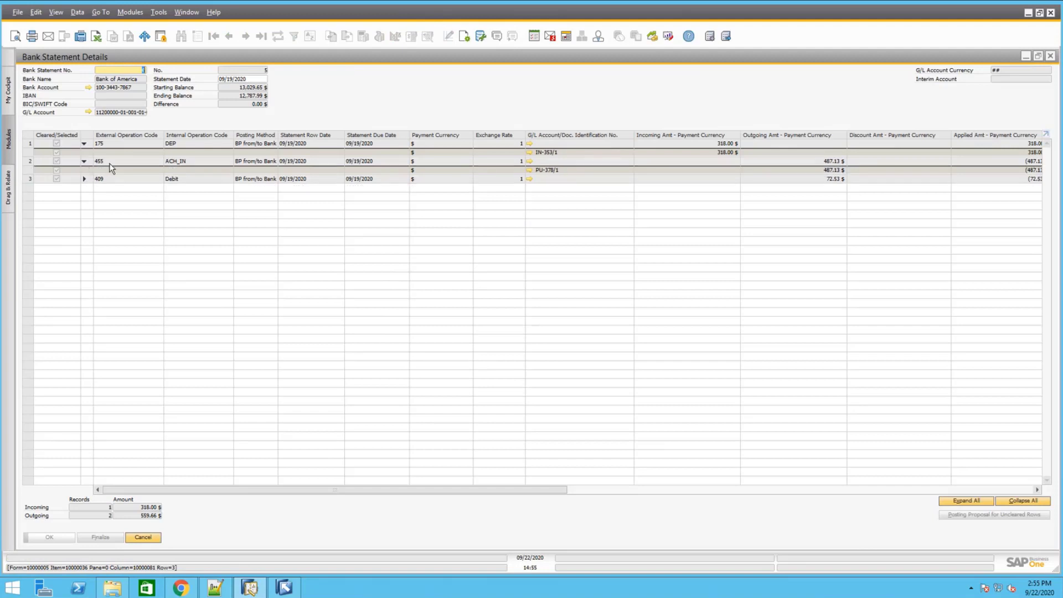
left_click(530, 171)
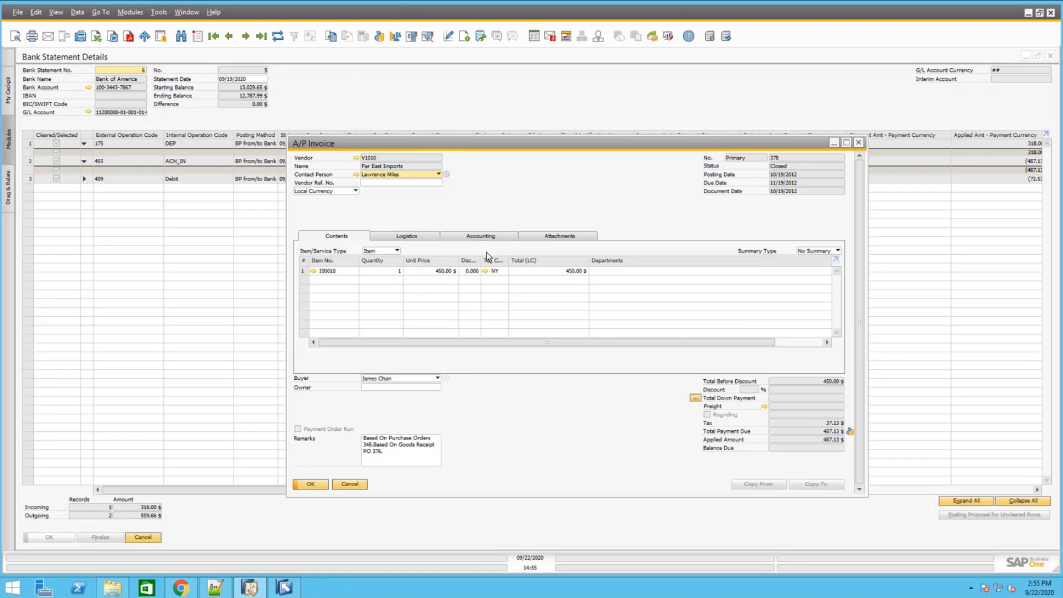
Open invoice 378's relationship map and view outgoing payment 279 for 487.13 from it
right_click(566, 184)
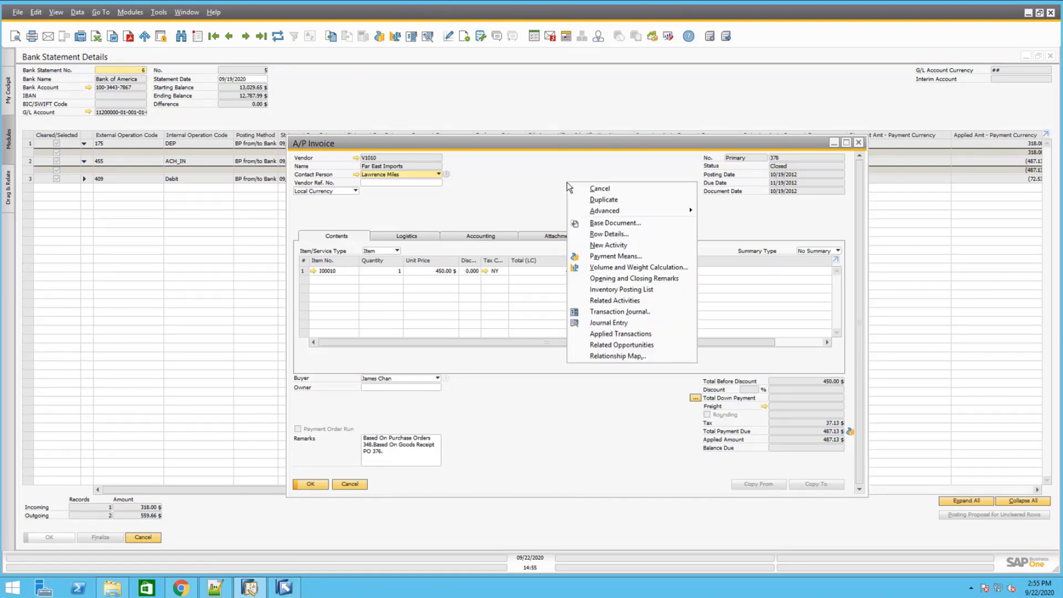
left_click(617, 357)
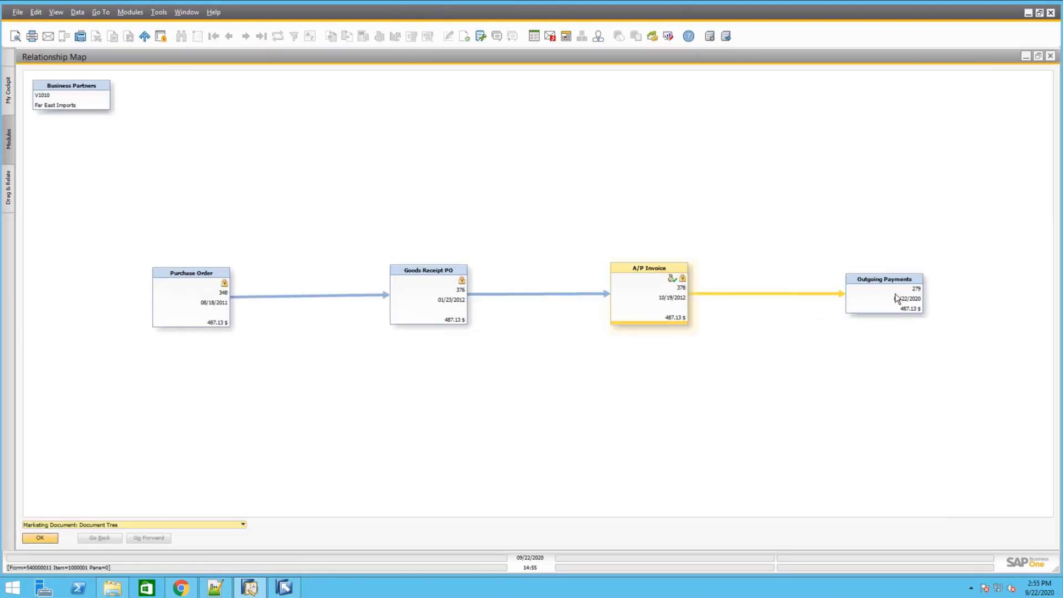
double_click(882, 303)
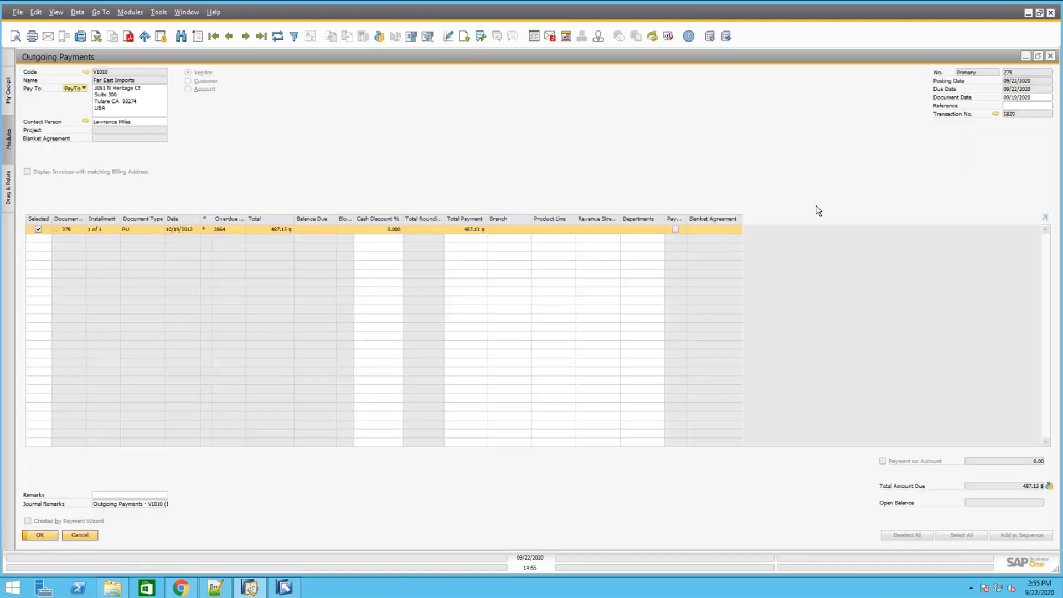
left_click(1051, 56)
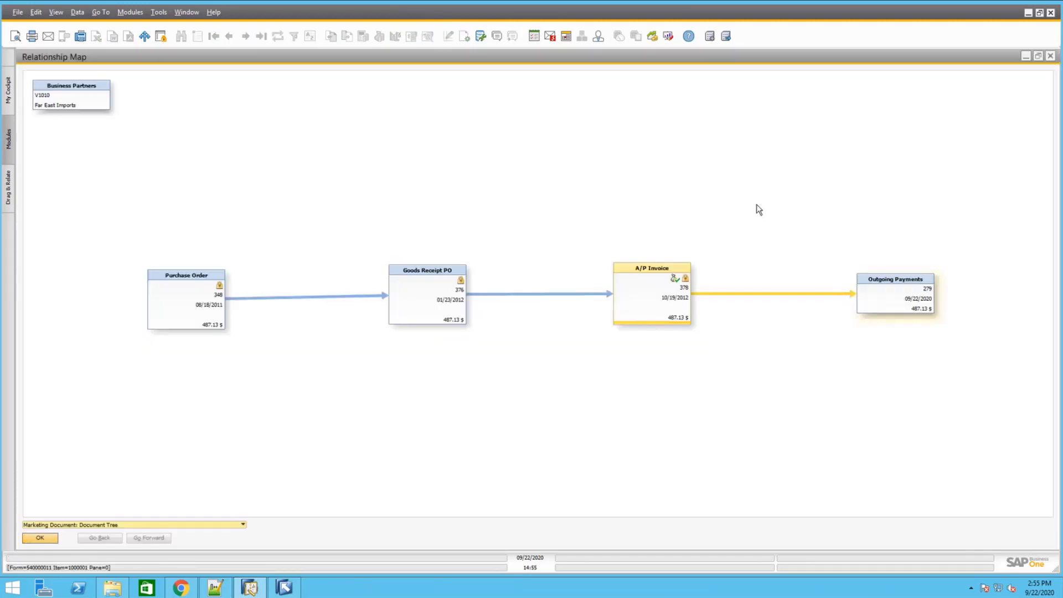